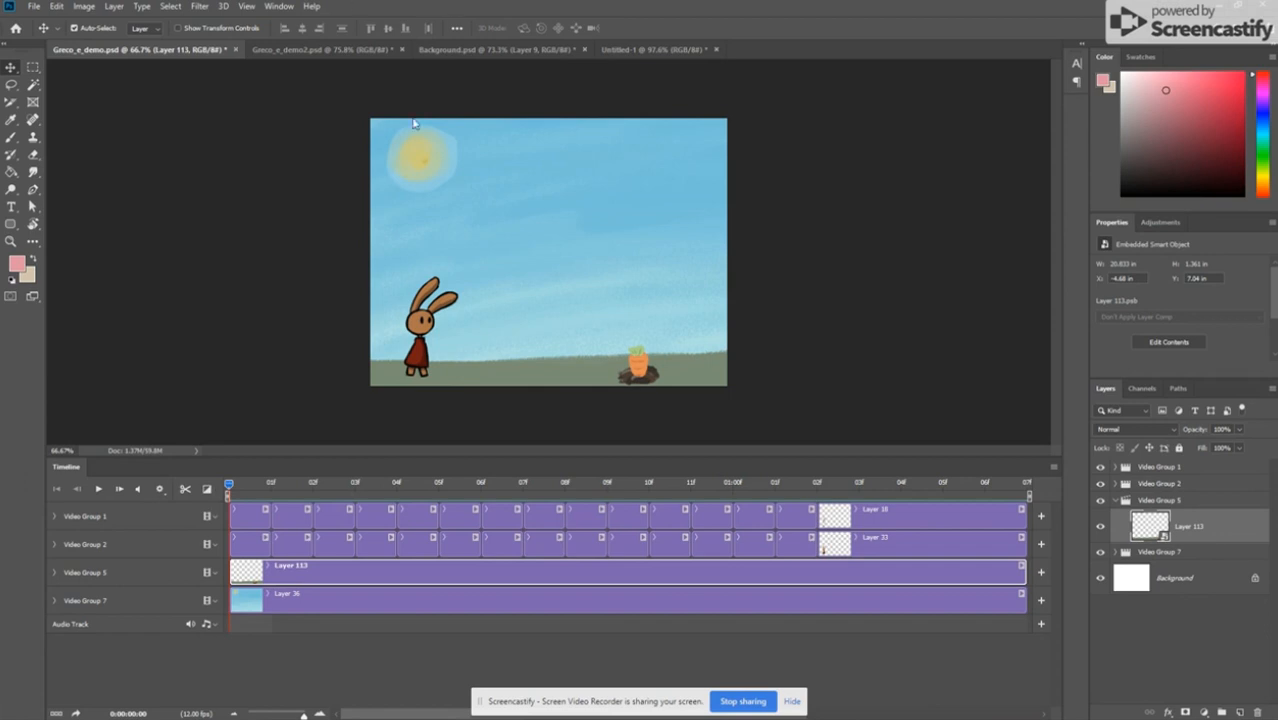
Step: Play the rabbit and carrot animation twice, bringing the playhead back to the start each time
key("space")
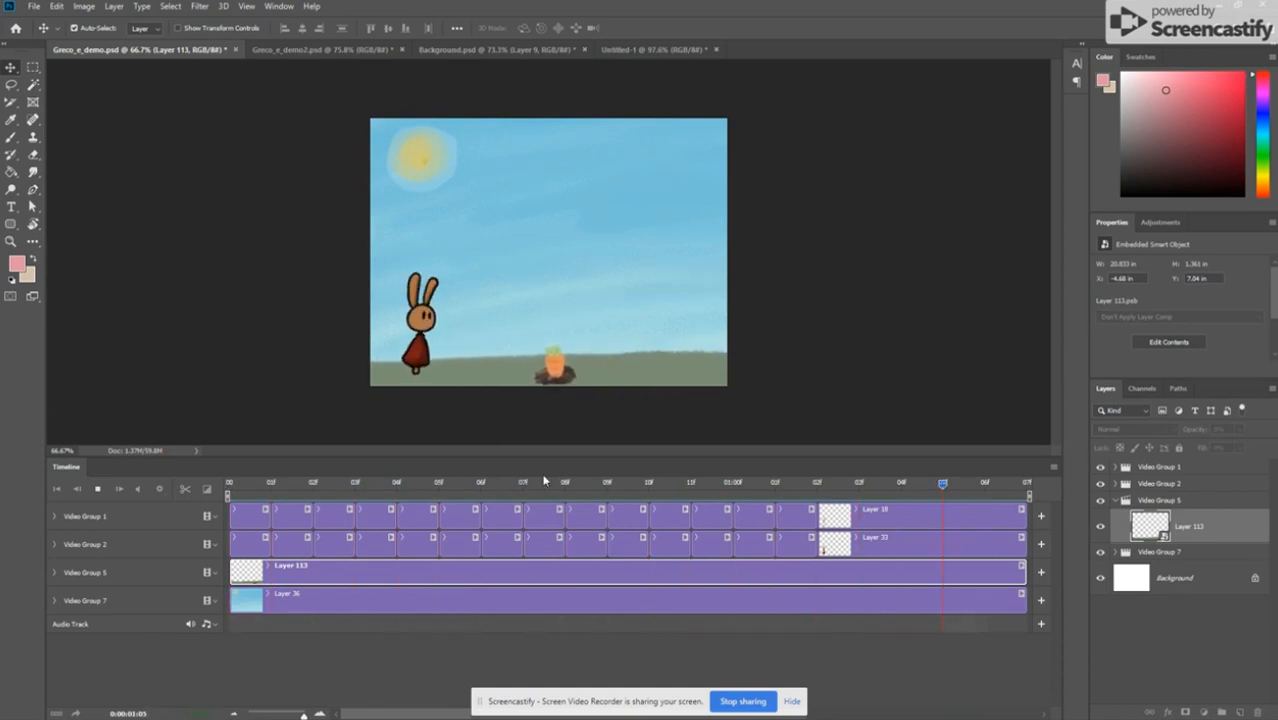
key("space")
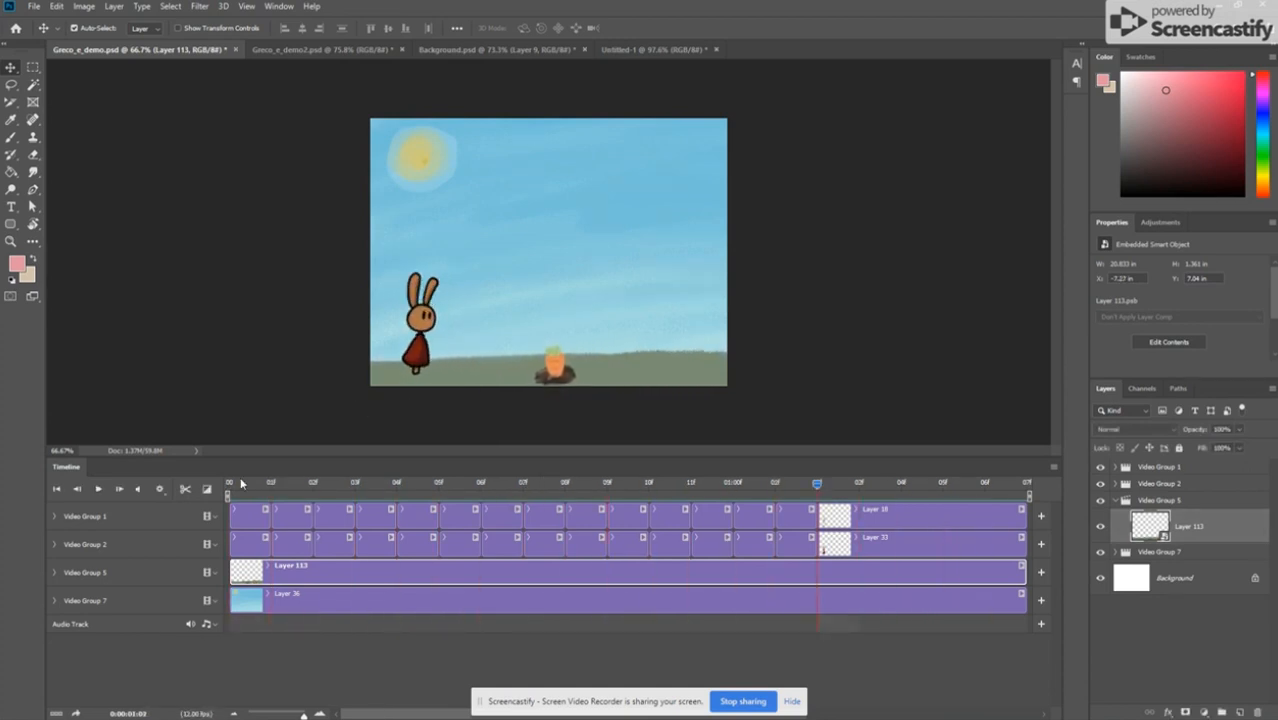
left_click_drag(817, 496, 186, 547)
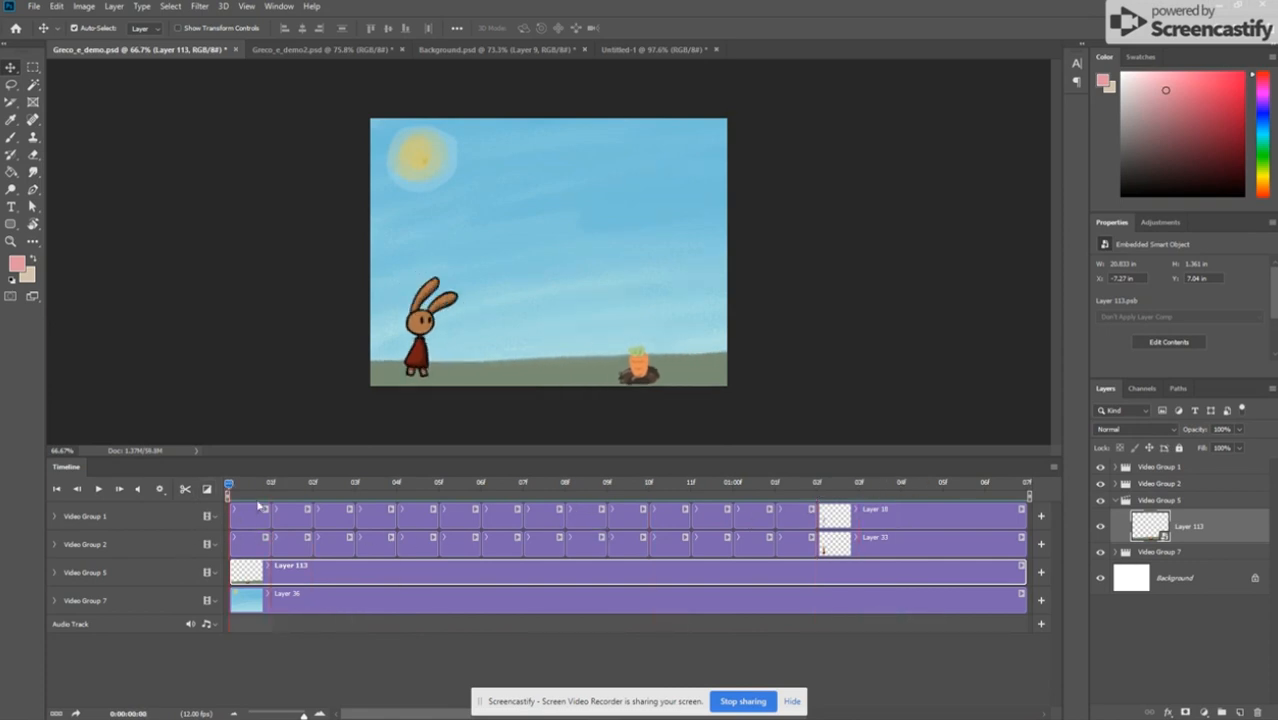
left_click(287, 487)
key("space")
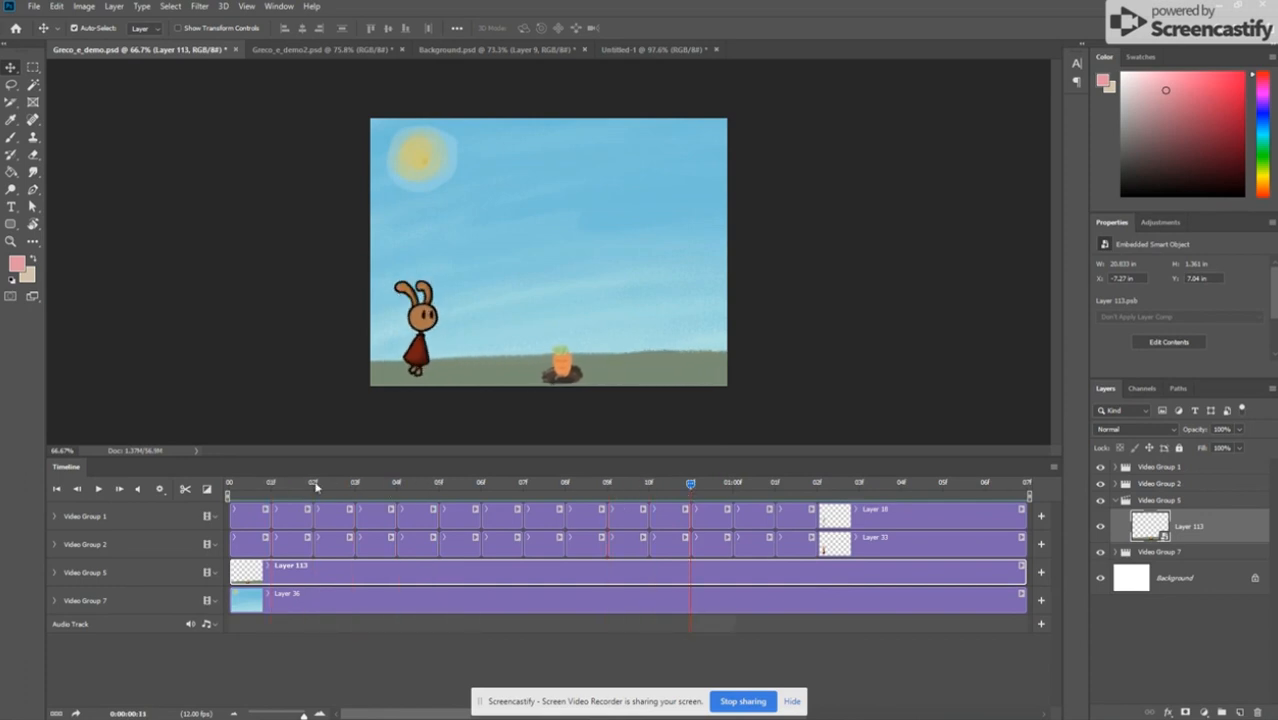
left_click_drag(315, 486, 133, 472)
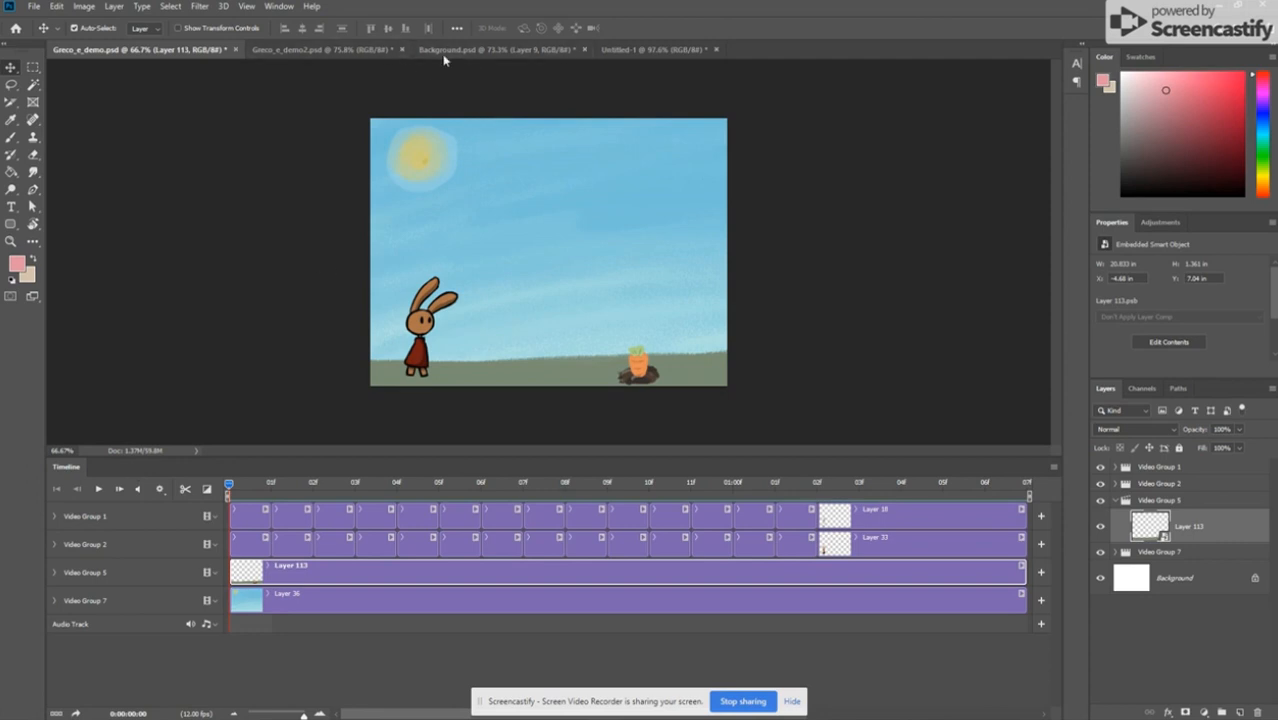
Step: Switch to the blank Untitled-1 document and create a video timeline for it
left_click(635, 50)
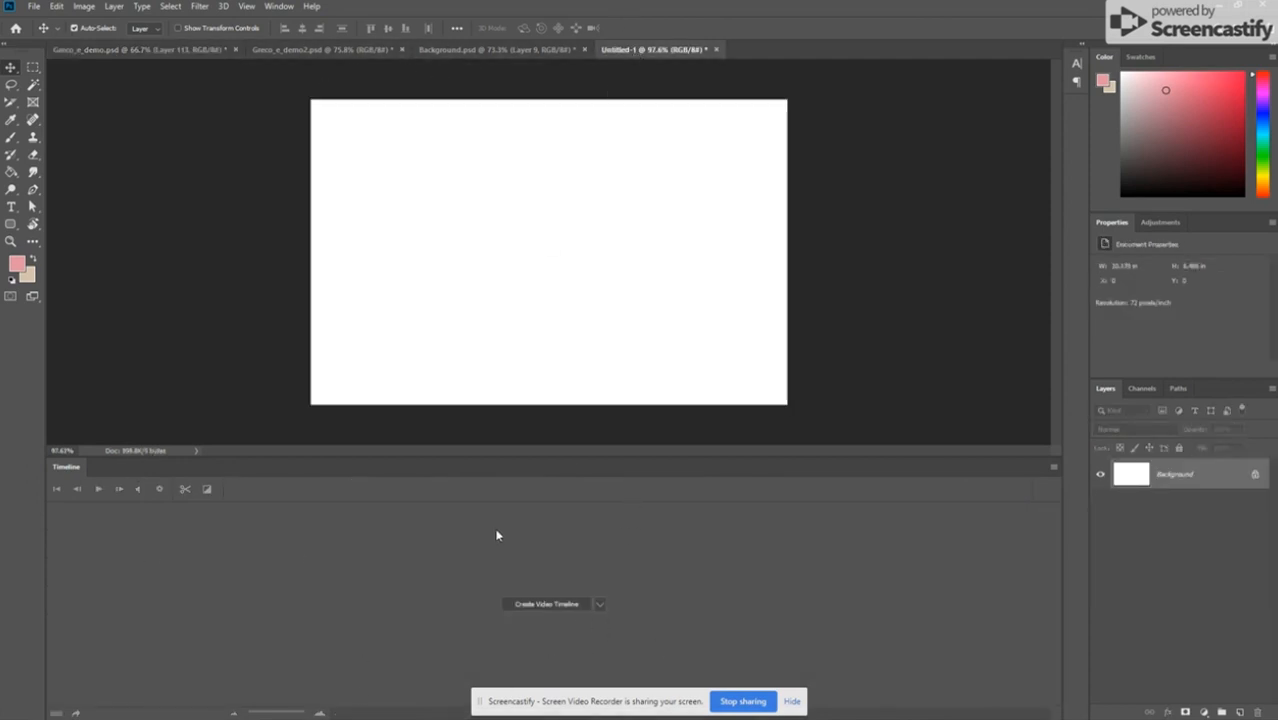
left_click(277, 6)
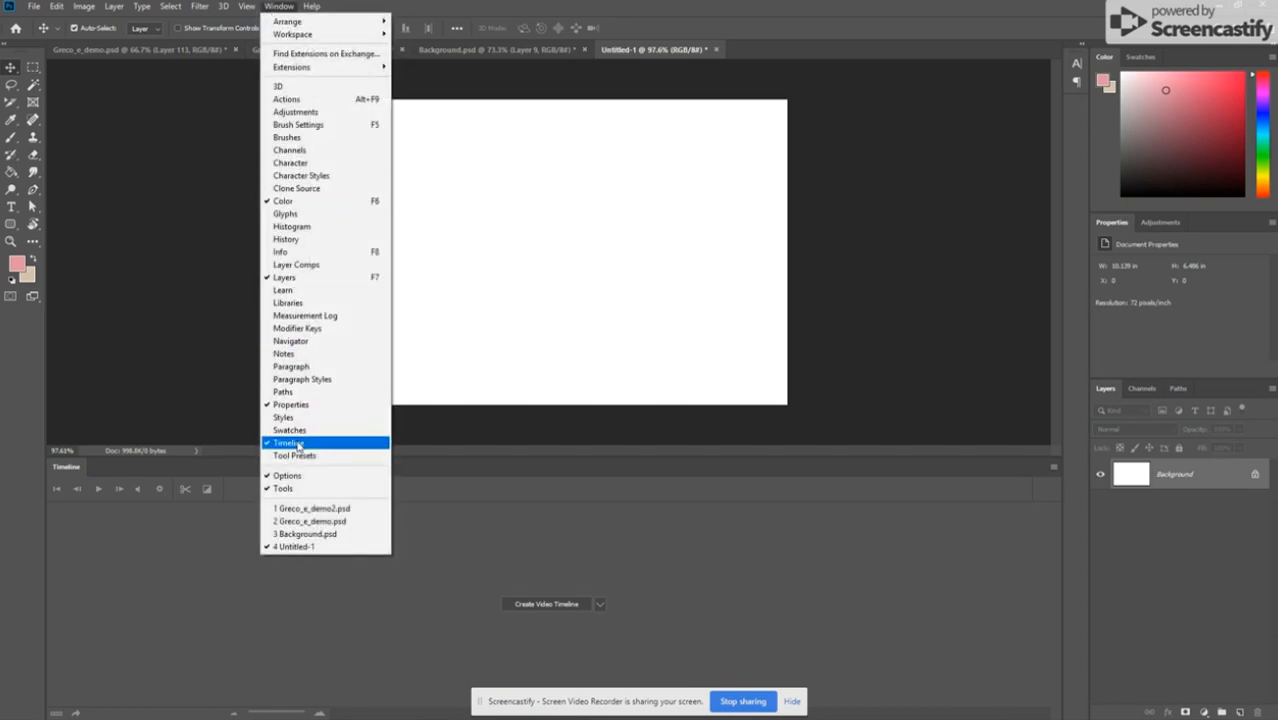
left_click(508, 507)
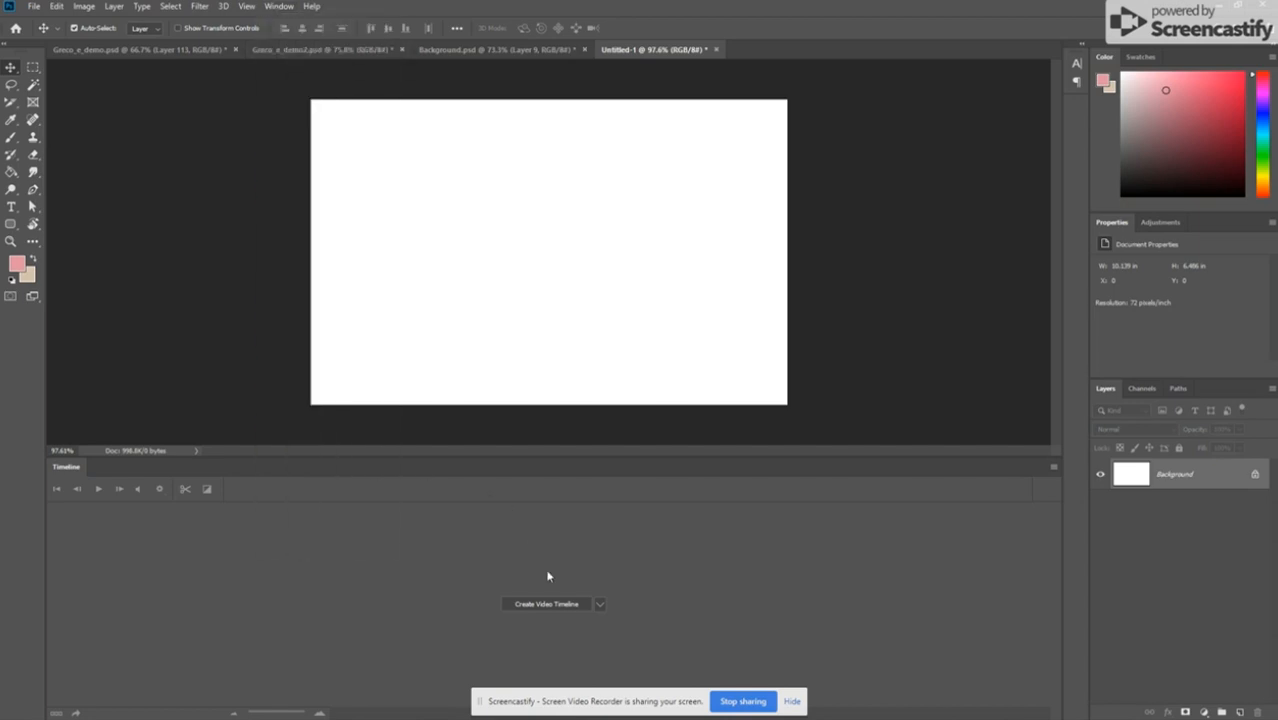
left_click(601, 605)
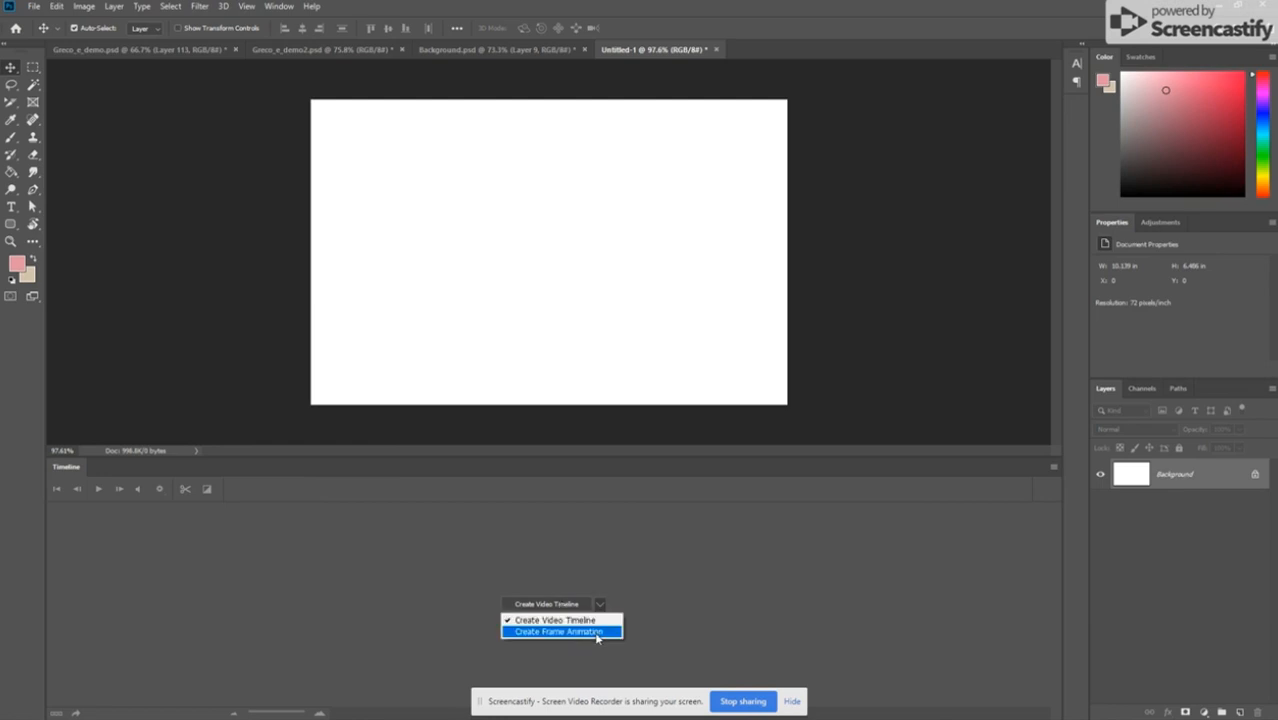
left_click(566, 606)
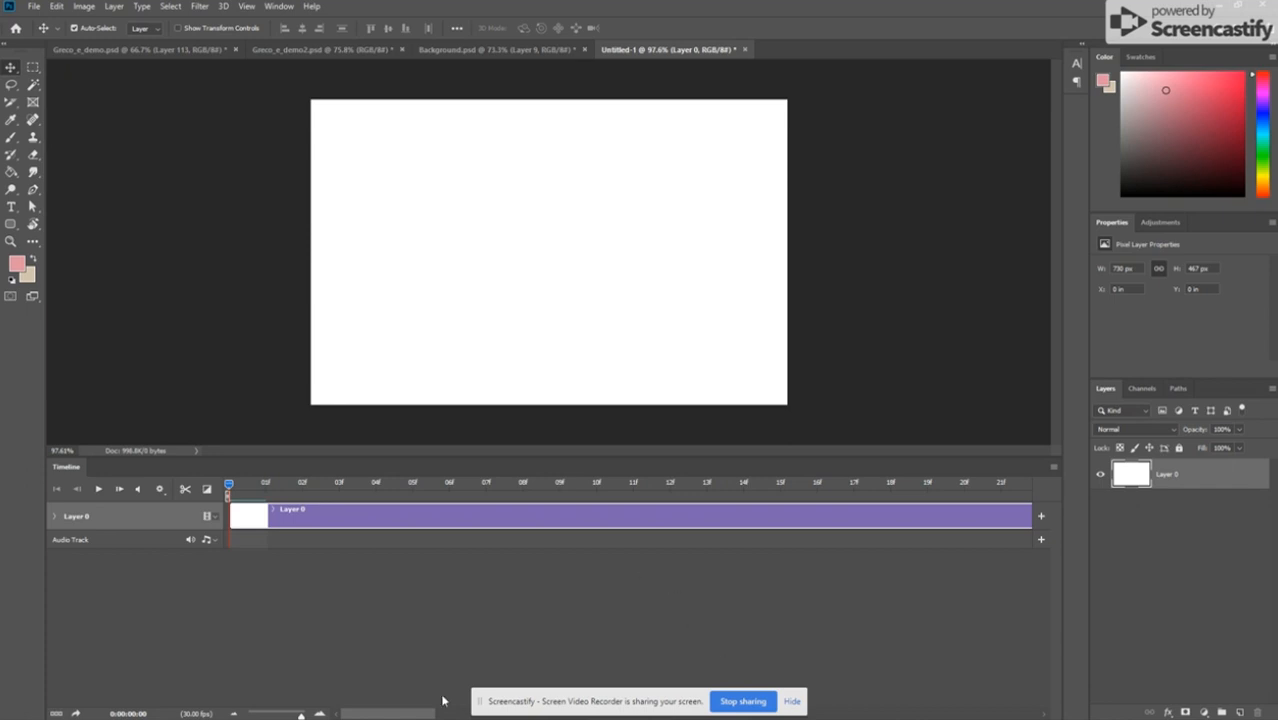
Step: Shorten the Layer 0 clip on the timeline to two frames
left_click_drag(256, 713, 264, 713)
left_click_drag(515, 518, 345, 519)
left_click_drag(291, 715, 282, 716)
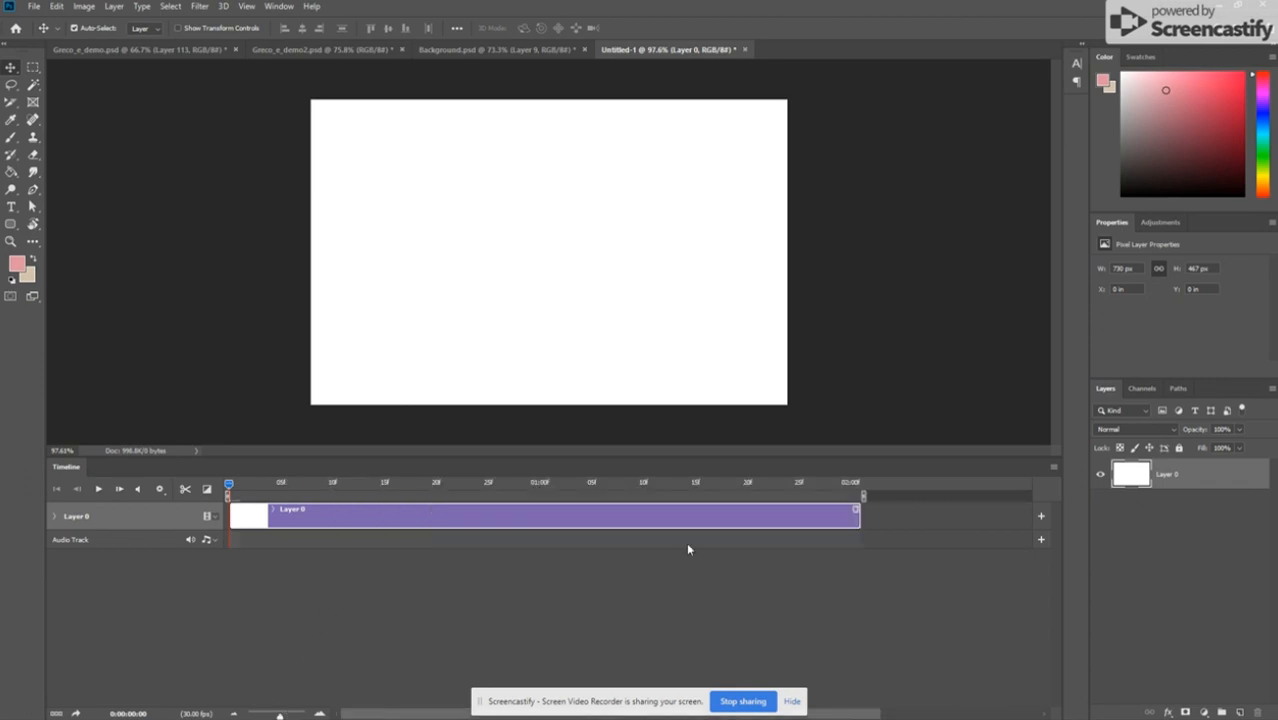
left_click_drag(857, 513, 270, 519)
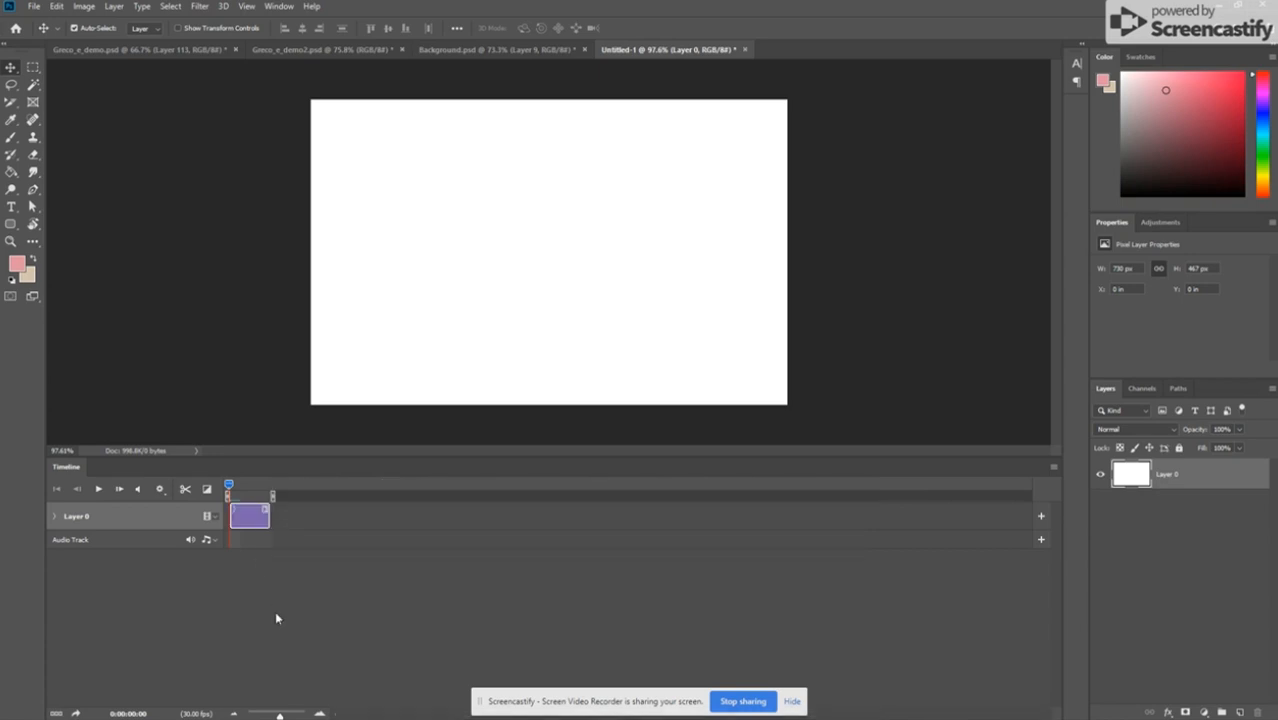
left_click(297, 710)
left_click(296, 713)
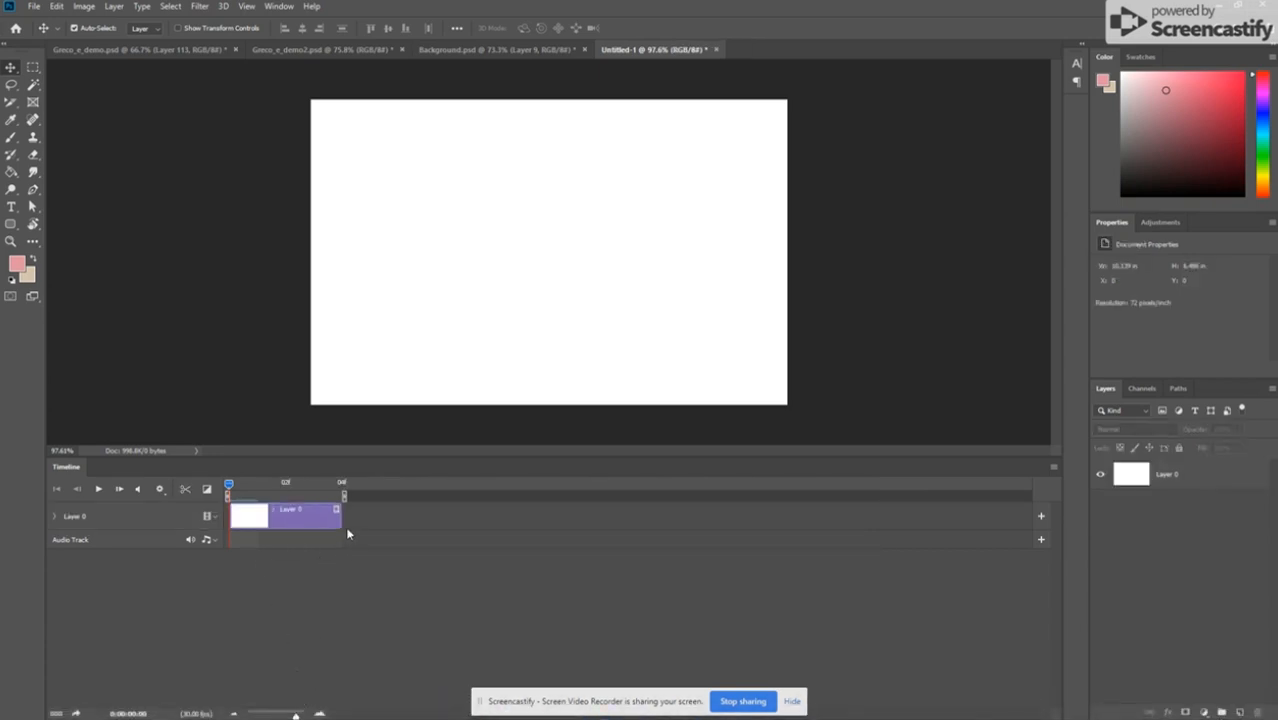
left_click_drag(338, 521, 284, 521)
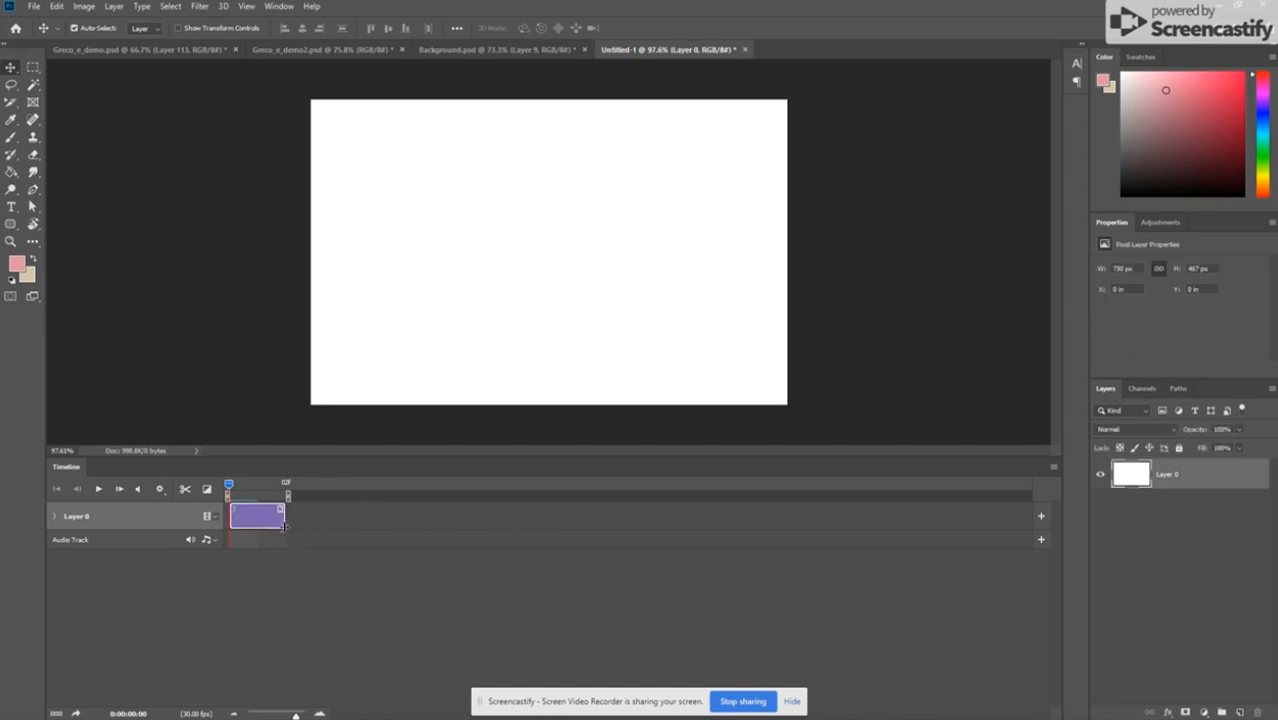
left_click(1178, 490)
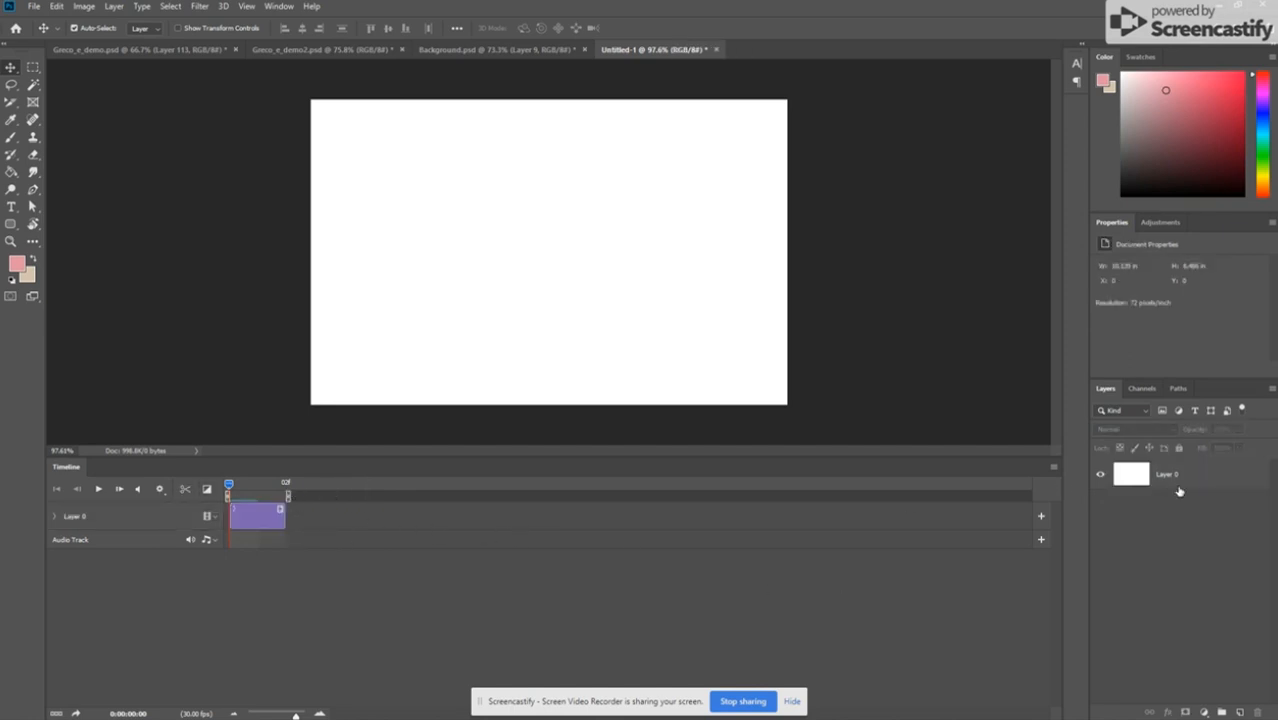
right_click(111, 574)
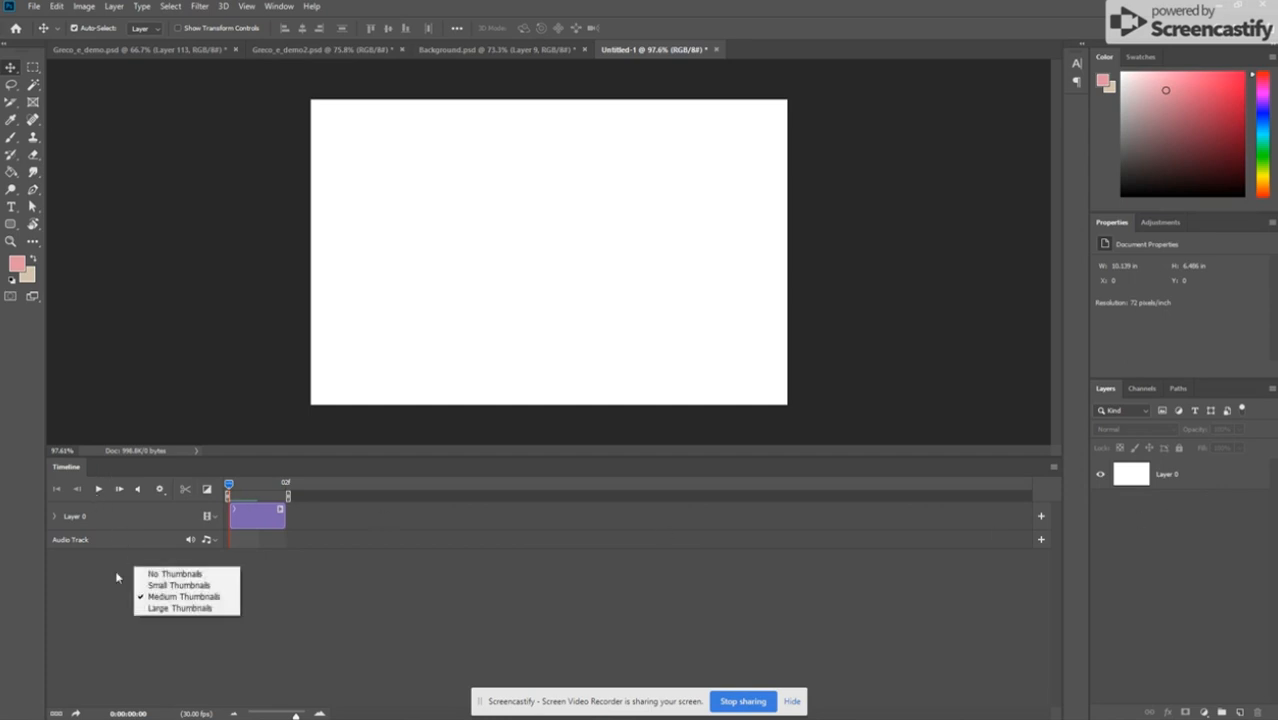
left_click(170, 522)
left_click(159, 516)
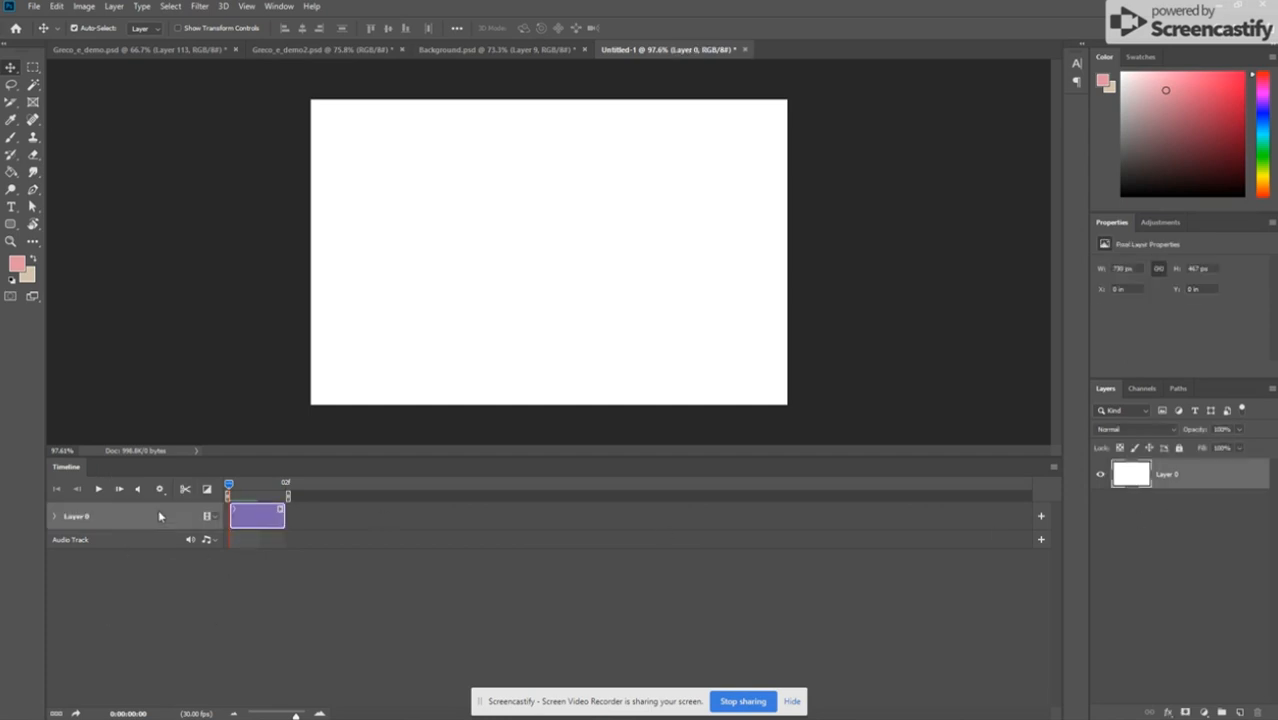
key("ctrl+j")
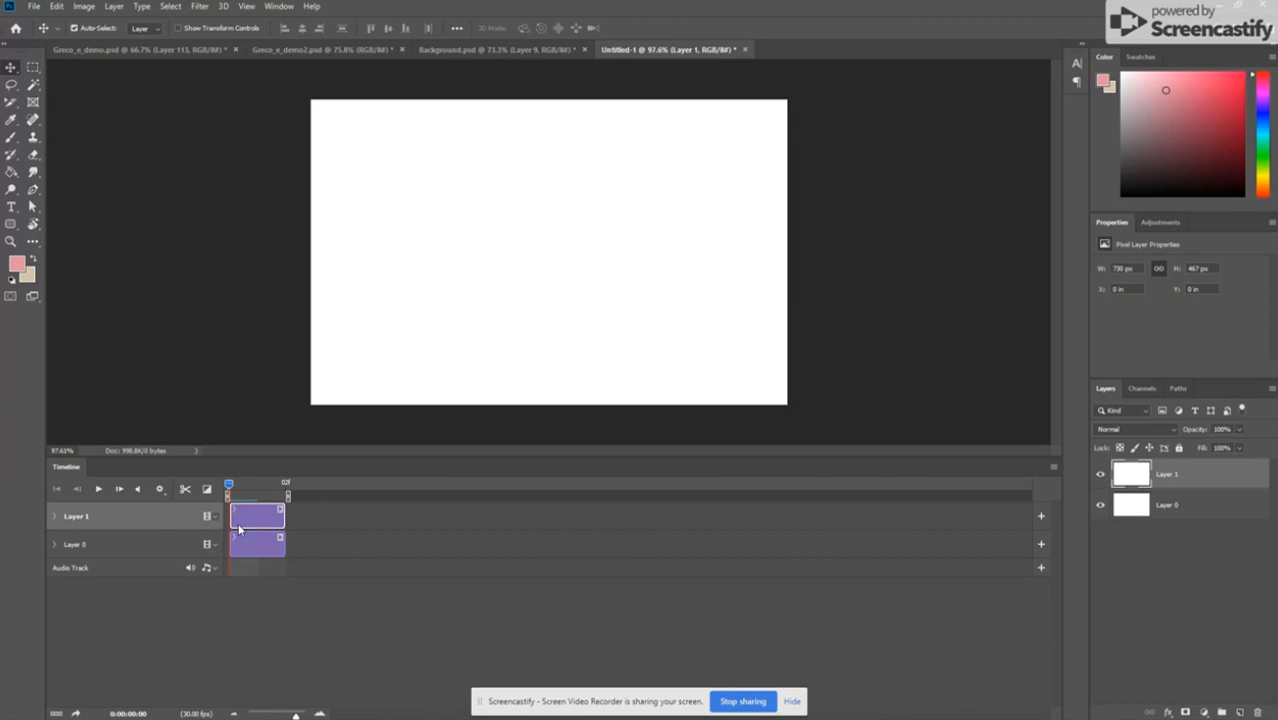
key("Delete")
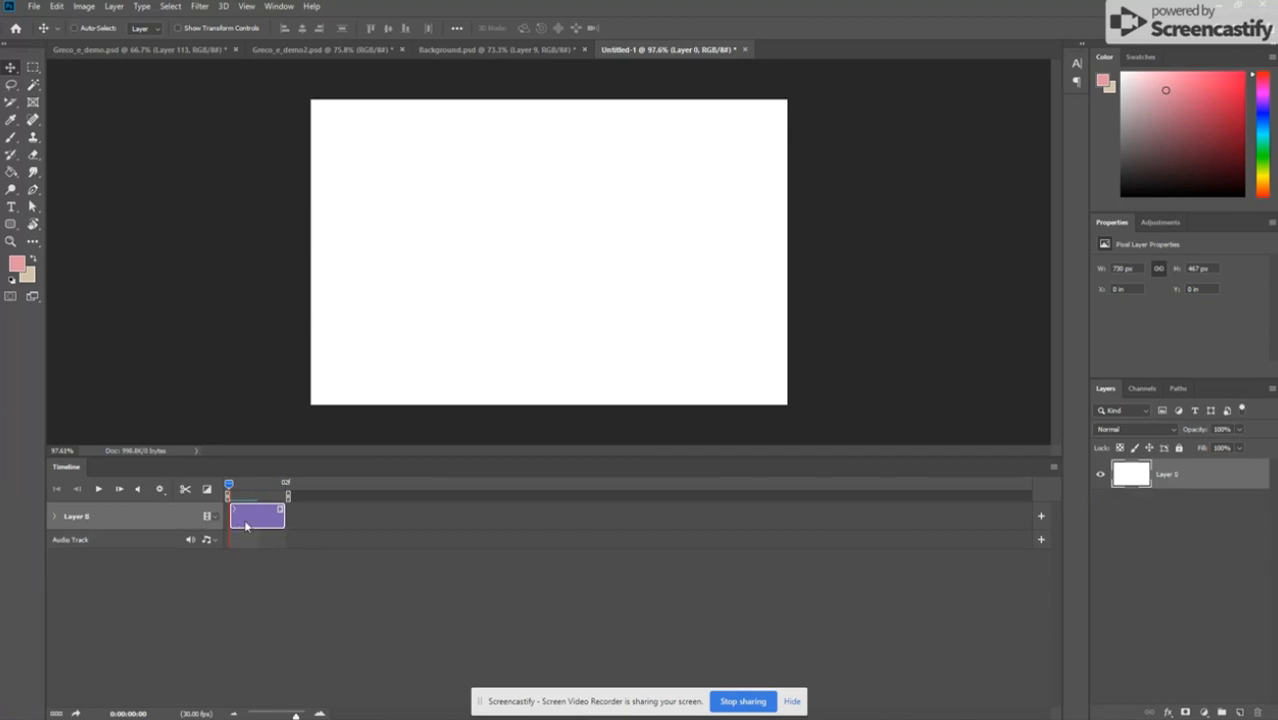
Step: Add a new empty layer above Layer 0 and trim its clip to the same two-frame length
key("ctrl+shift+n")
left_click(764, 218)
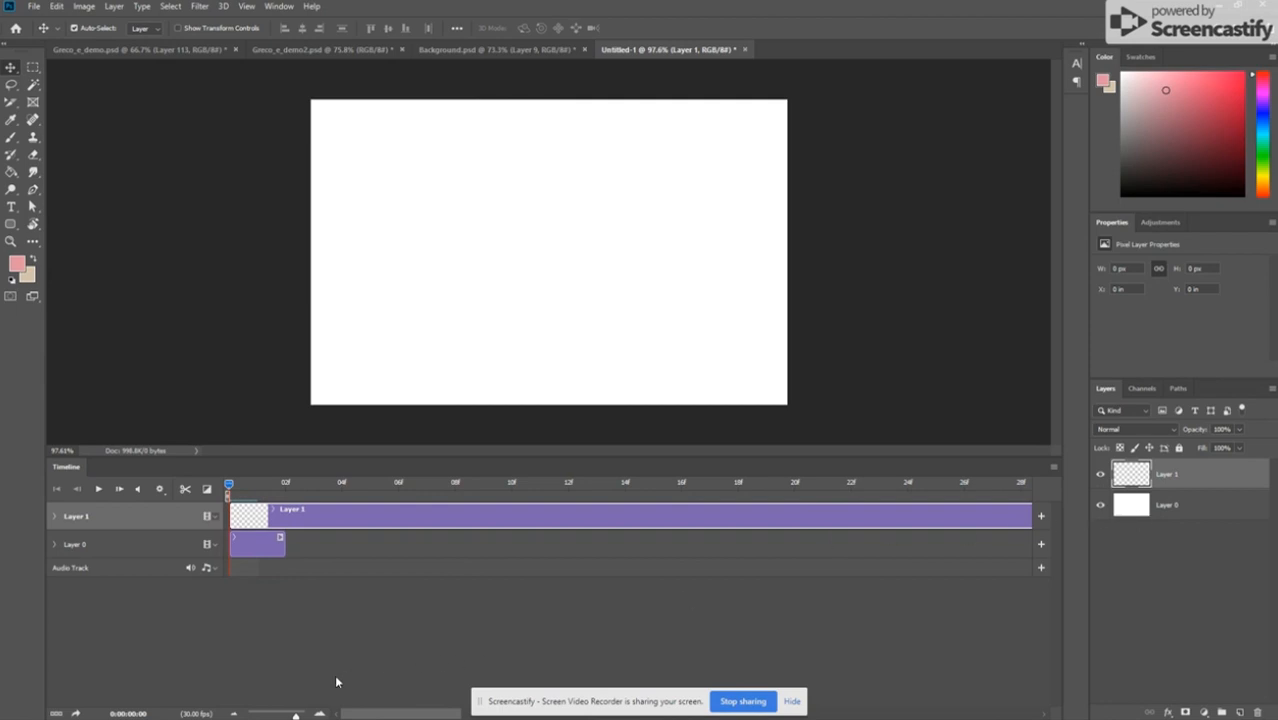
left_click_drag(269, 715, 266, 714)
left_click_drag(678, 522, 234, 516)
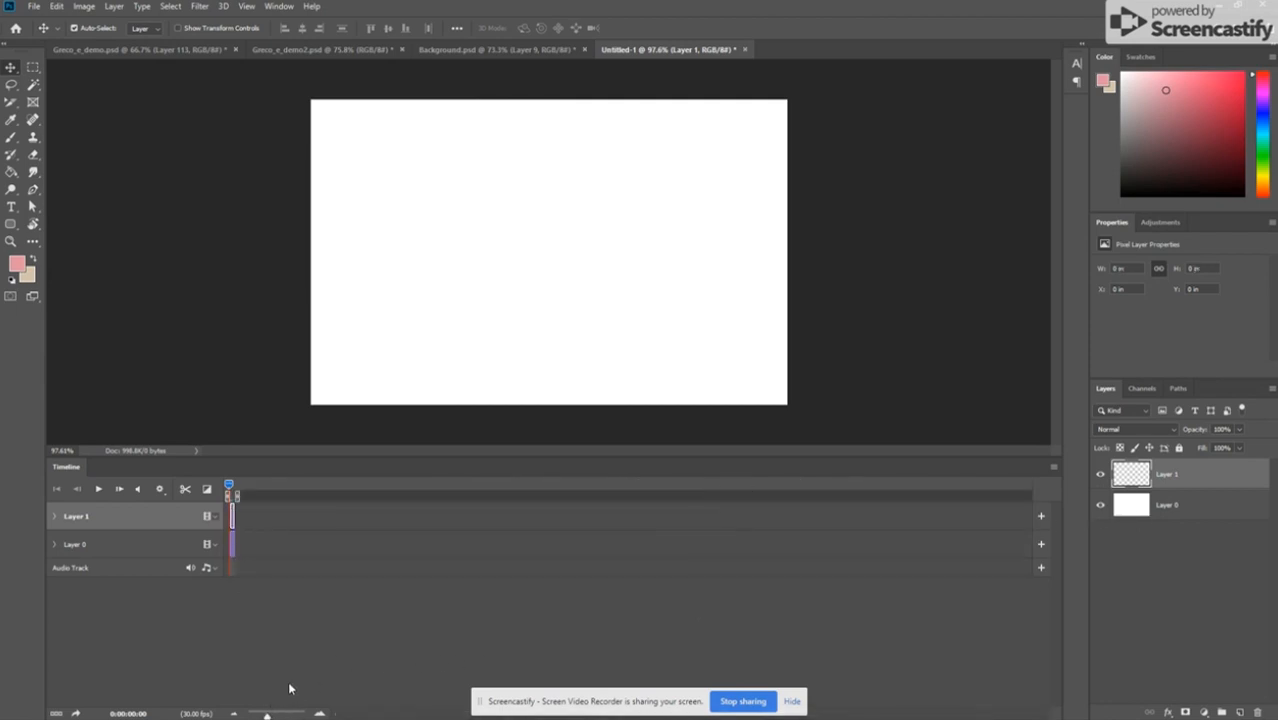
Step: Extend the white Layer 0 background clip to about 29 frames
left_click(300, 710)
left_click(312, 712)
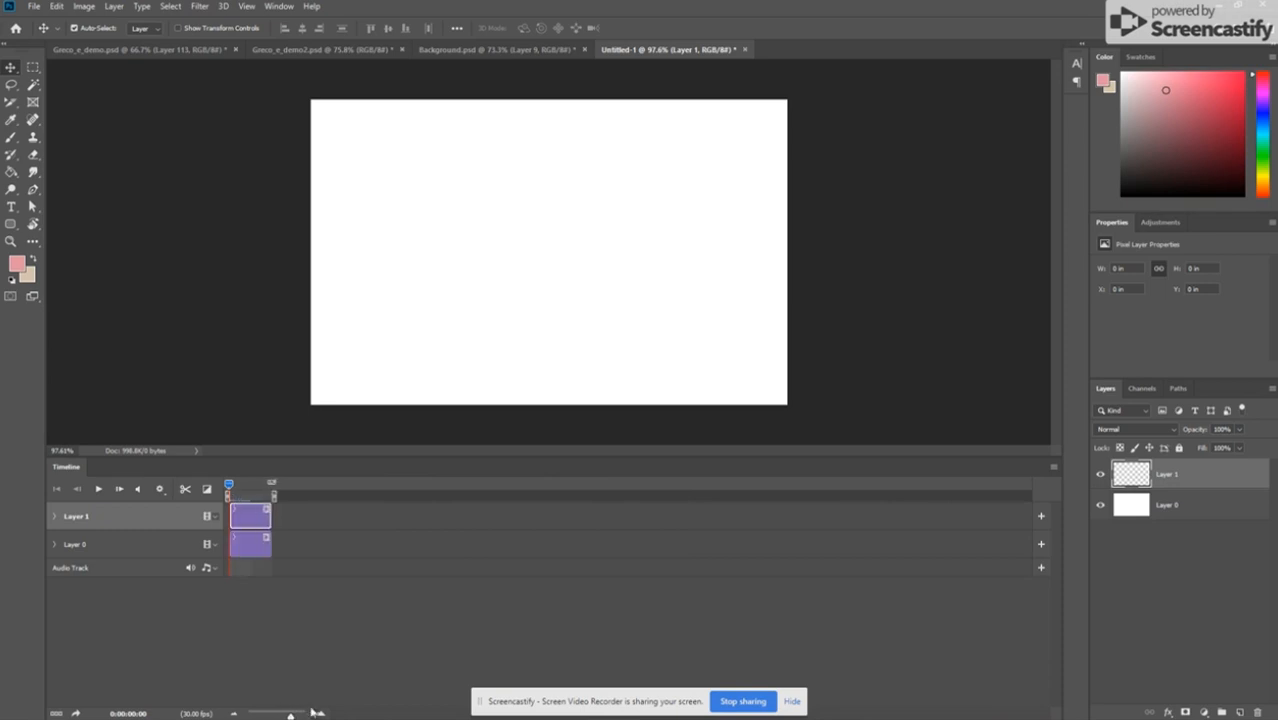
left_click(252, 548)
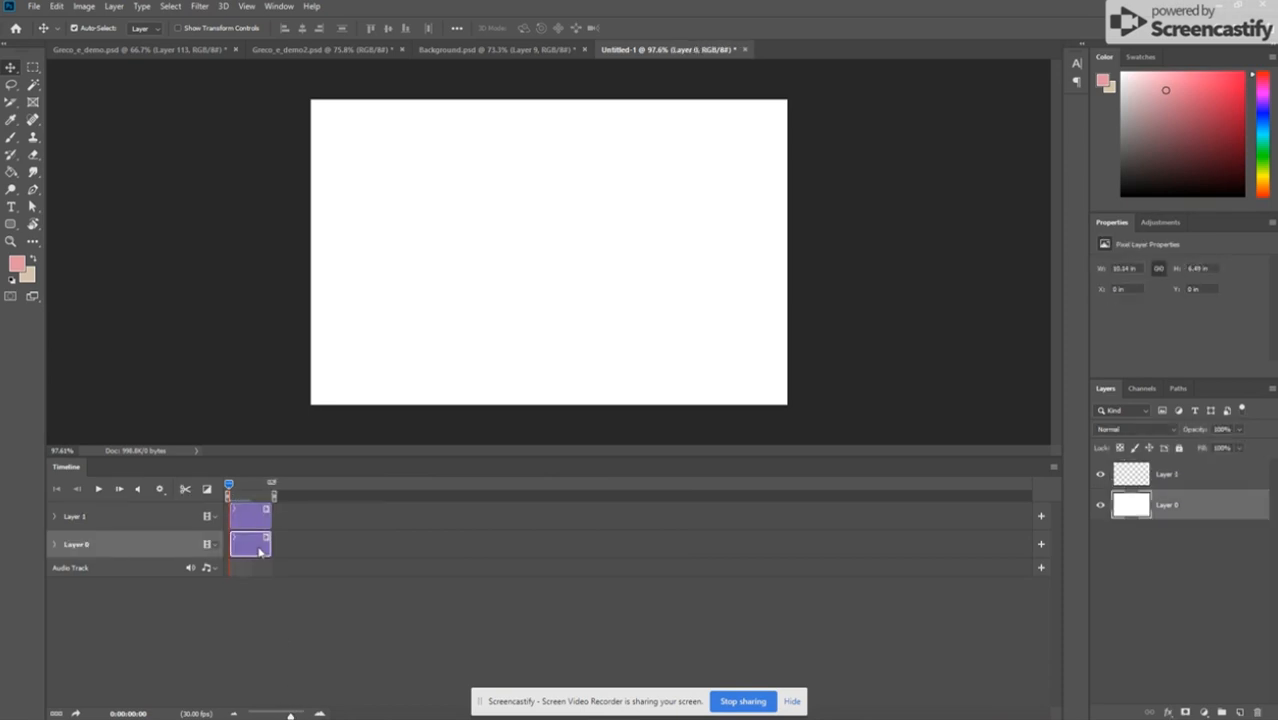
left_click_drag(268, 545, 846, 545)
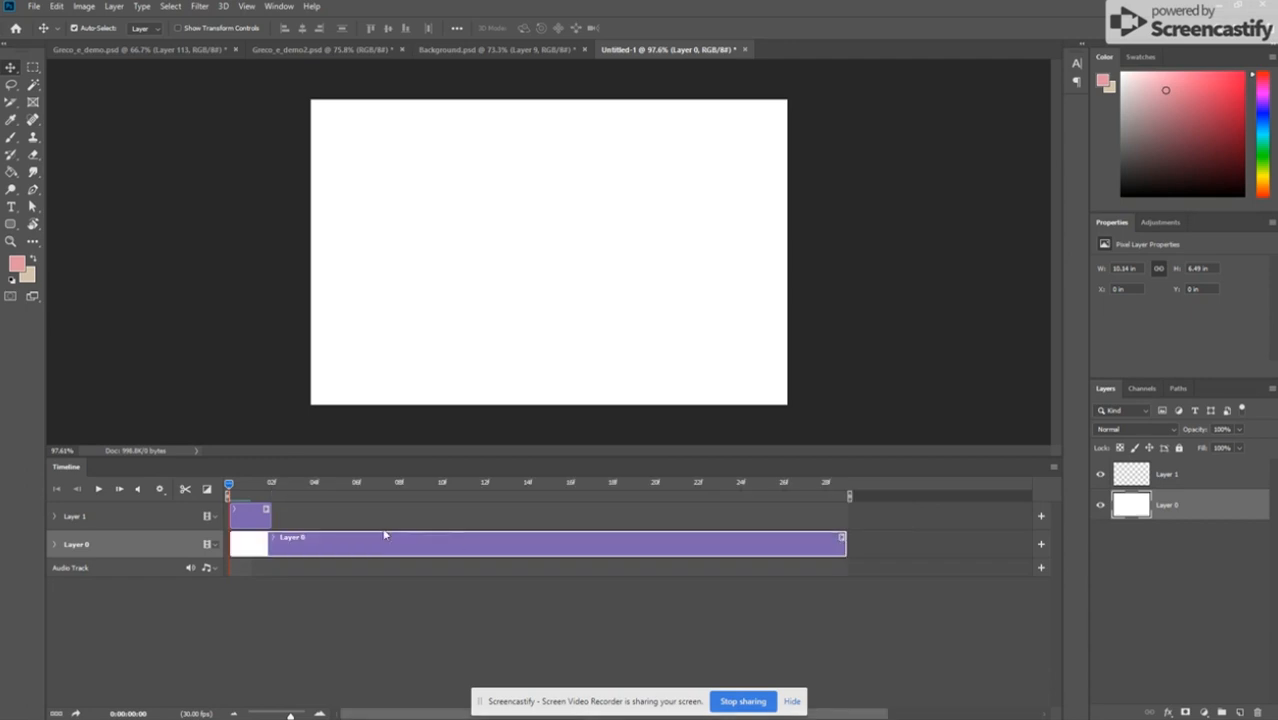
Step: Add empty layers as consecutive two-frame clips in one video group above the background, making 15 clips up to 01:00f
left_click(236, 516)
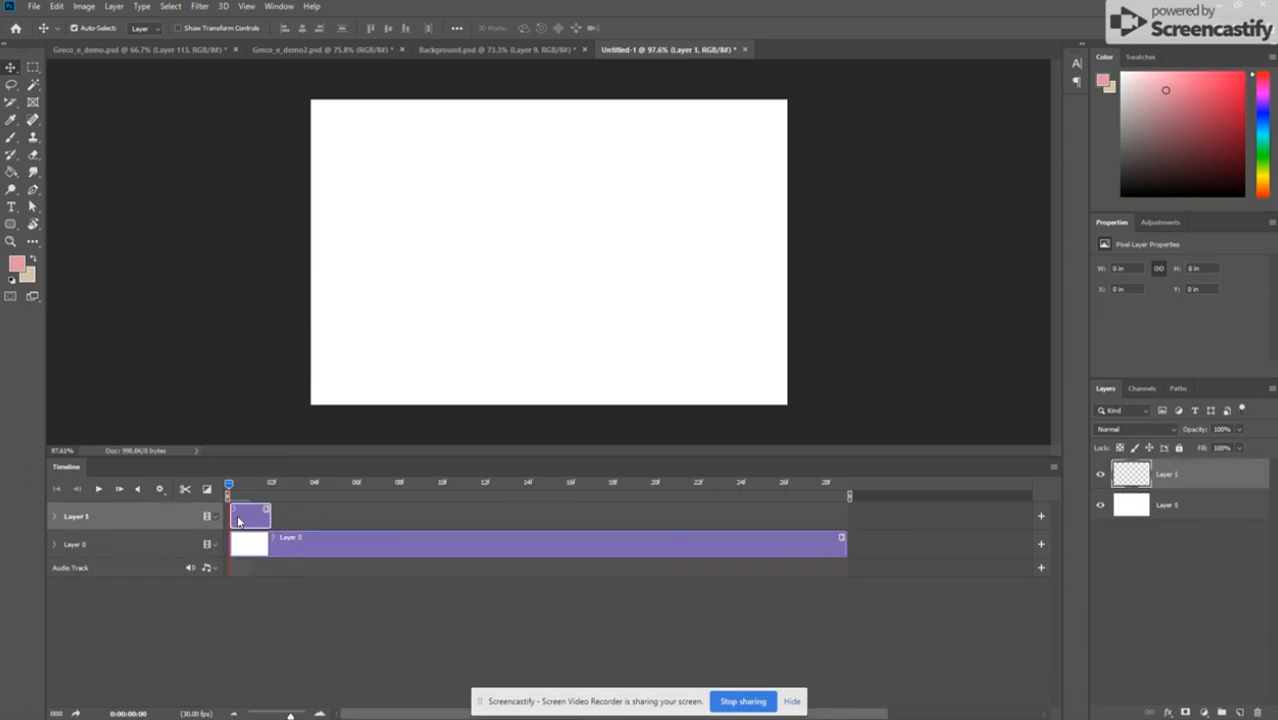
key("ctrl+alt+shift+n")
left_click_drag(251, 553, 296, 523)
key("ctrl+alt+shift+n")
key("ctrl+alt+shift+n")
key("ctrl+alt+shift+n")
key("ctrl+alt+shift+n")
key("ctrl+alt+shift+n")
key("ctrl+alt+shift+n")
key("ctrl+alt+shift+n")
key("ctrl+alt+shift+n")
key("ctrl+alt+shift+n")
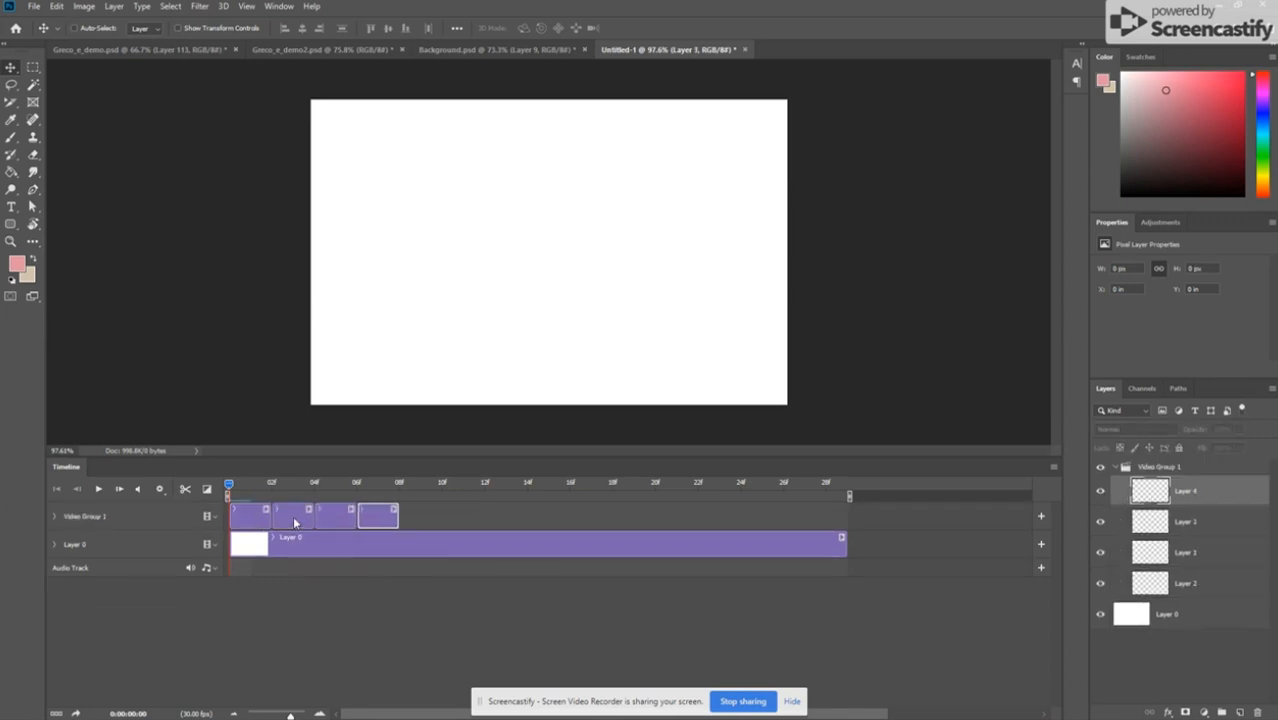
key("ctrl+alt+shift+n")
key("ctrl+alt+shift+n")
key("ctrl+alt+shift+n")
key("ctrl+alt+shift+n")
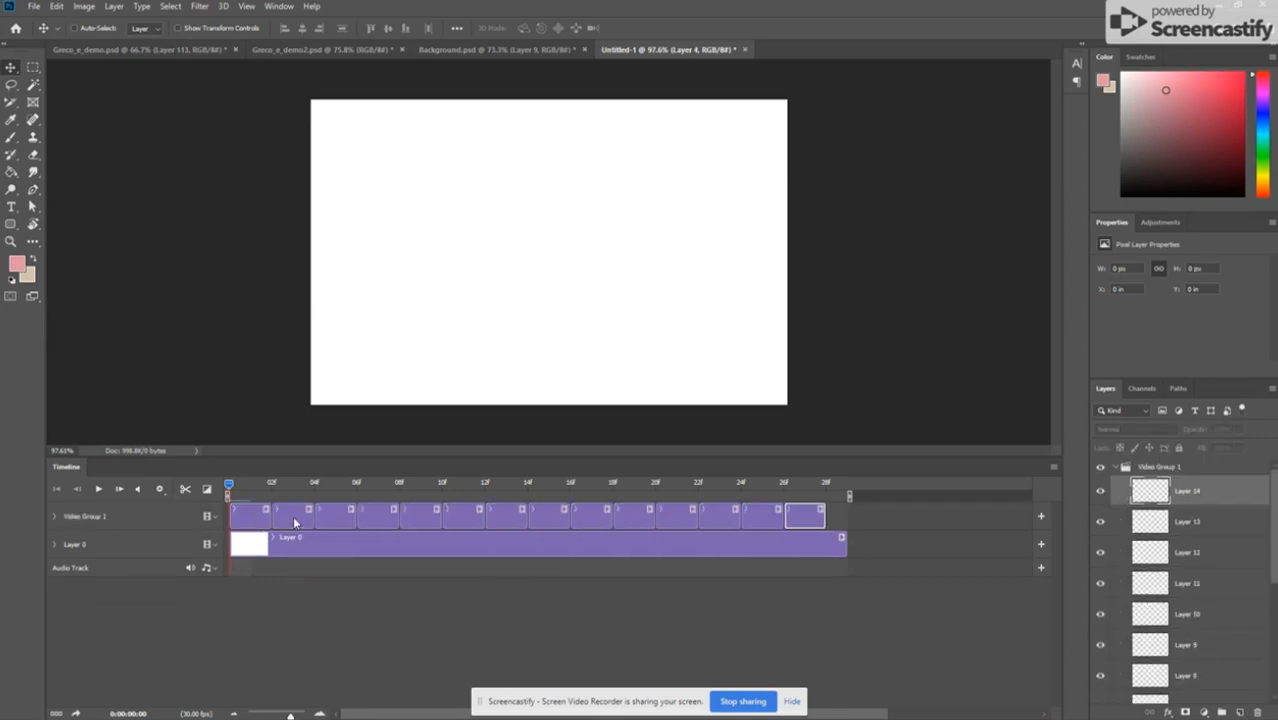
Step: Extend the Layer 0 background clip to 01:00f so it ends with the last empty clip
left_click(251, 521)
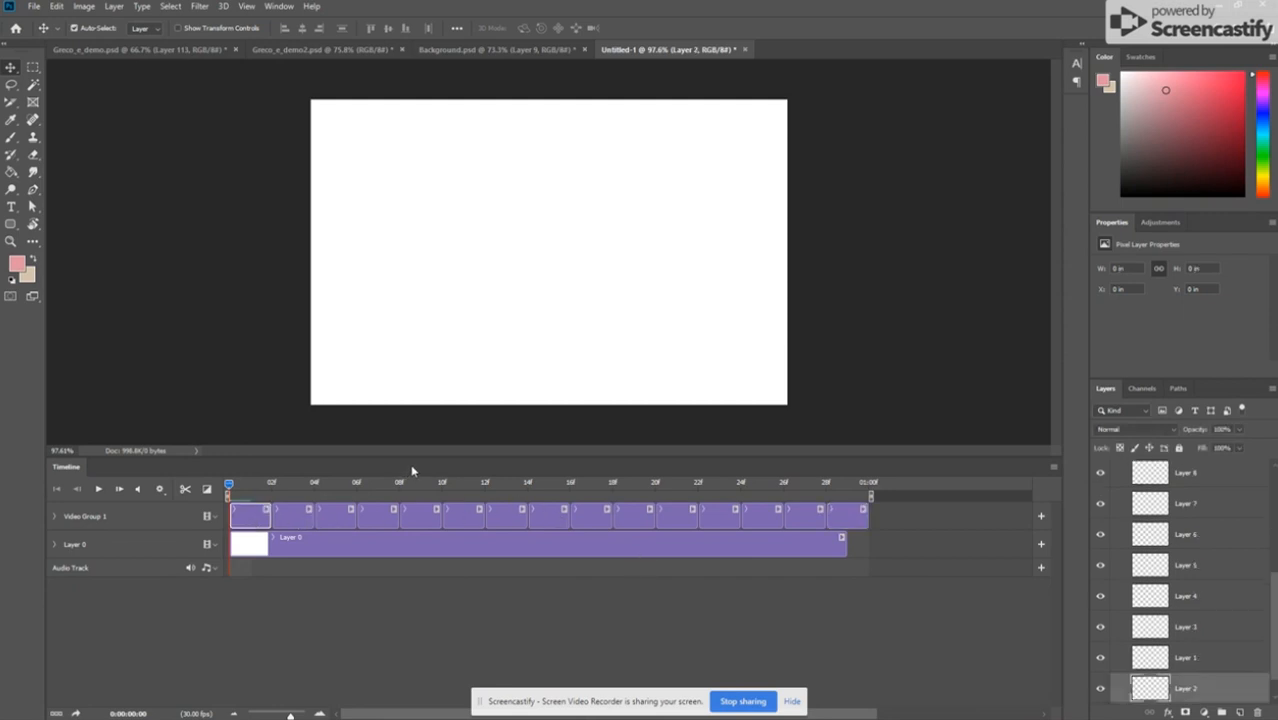
left_click_drag(845, 541, 867, 541)
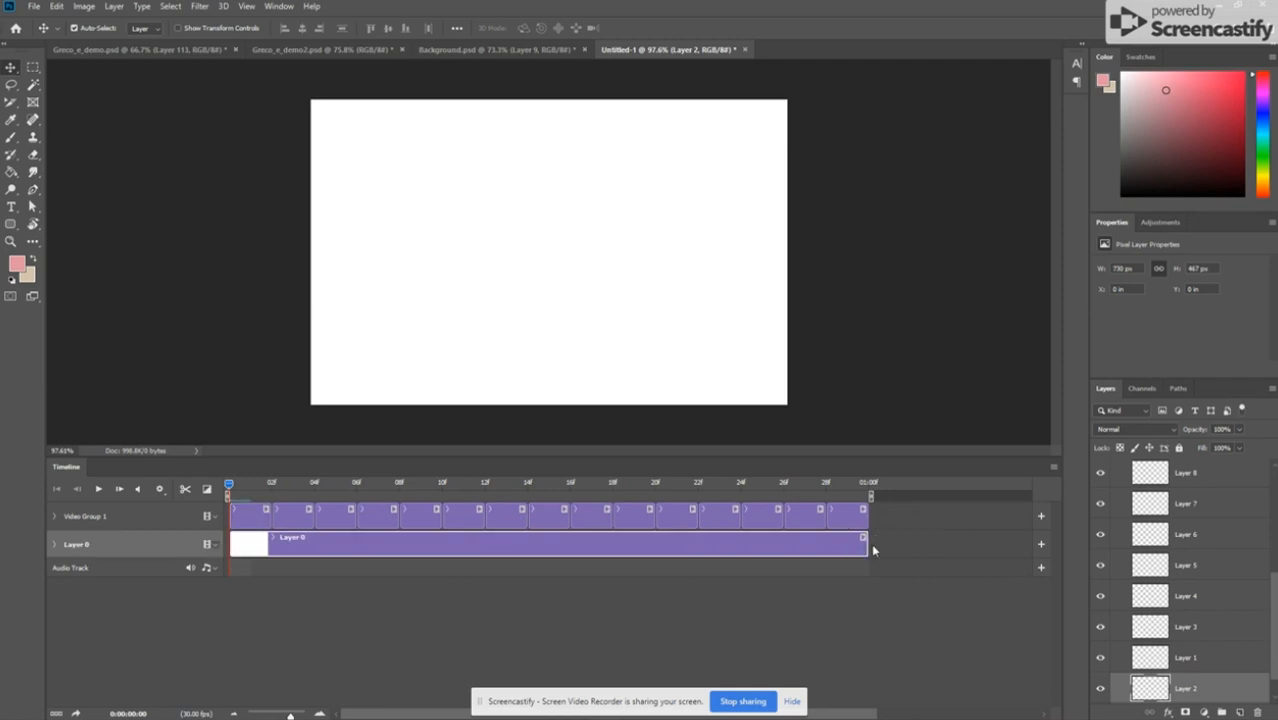
Step: Enable onion skins and accept one frame before and one after, 50% maximum and 25% minimum opacity, and Multiply blending
left_click(1052, 468)
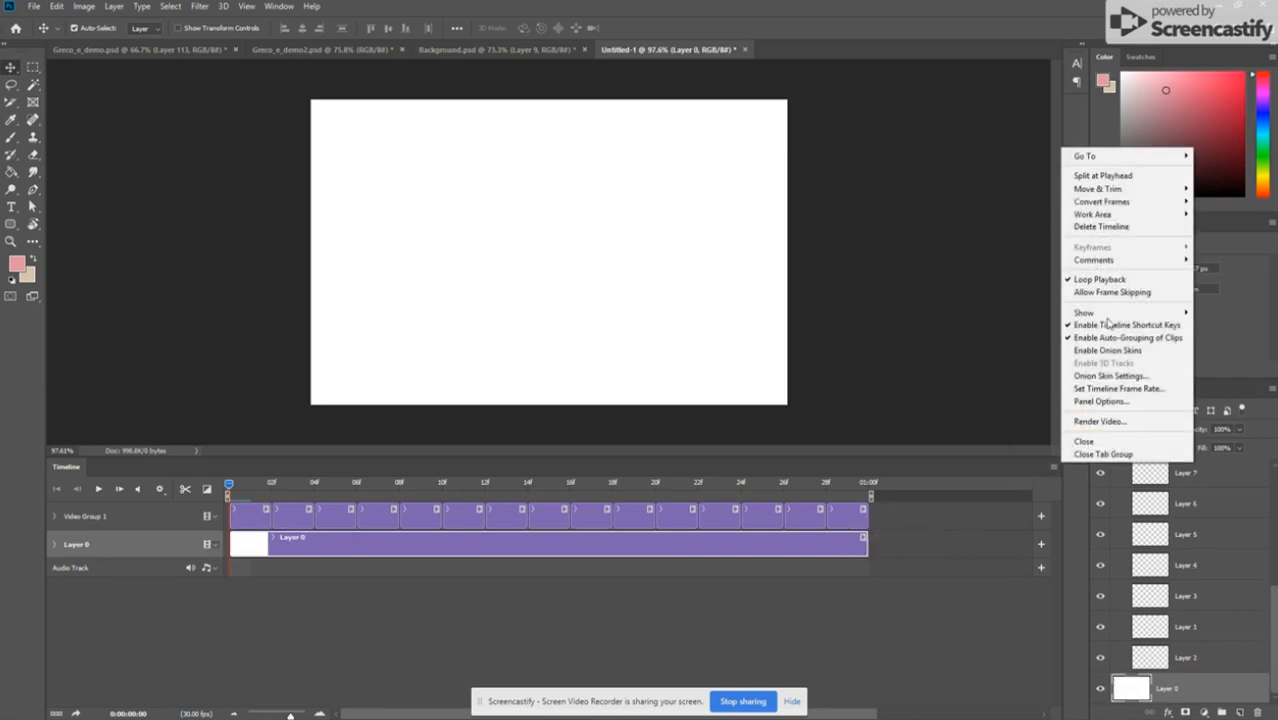
left_click(1105, 351)
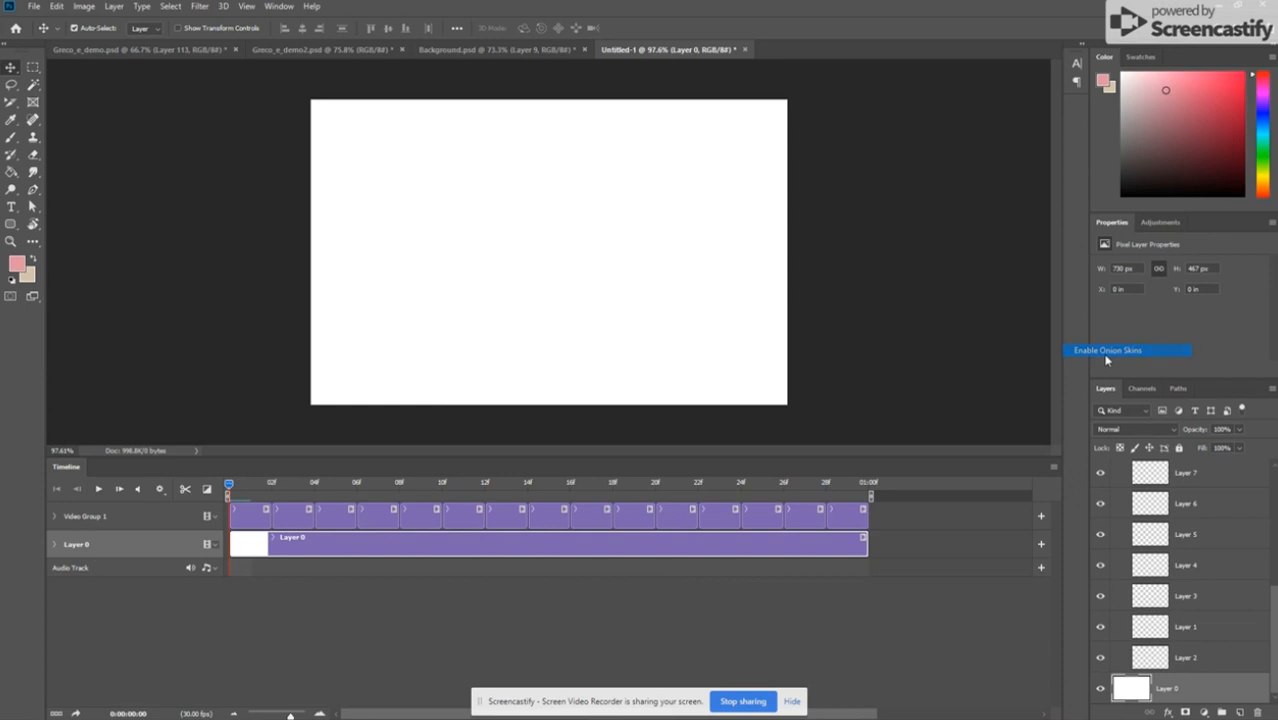
left_click(1054, 470)
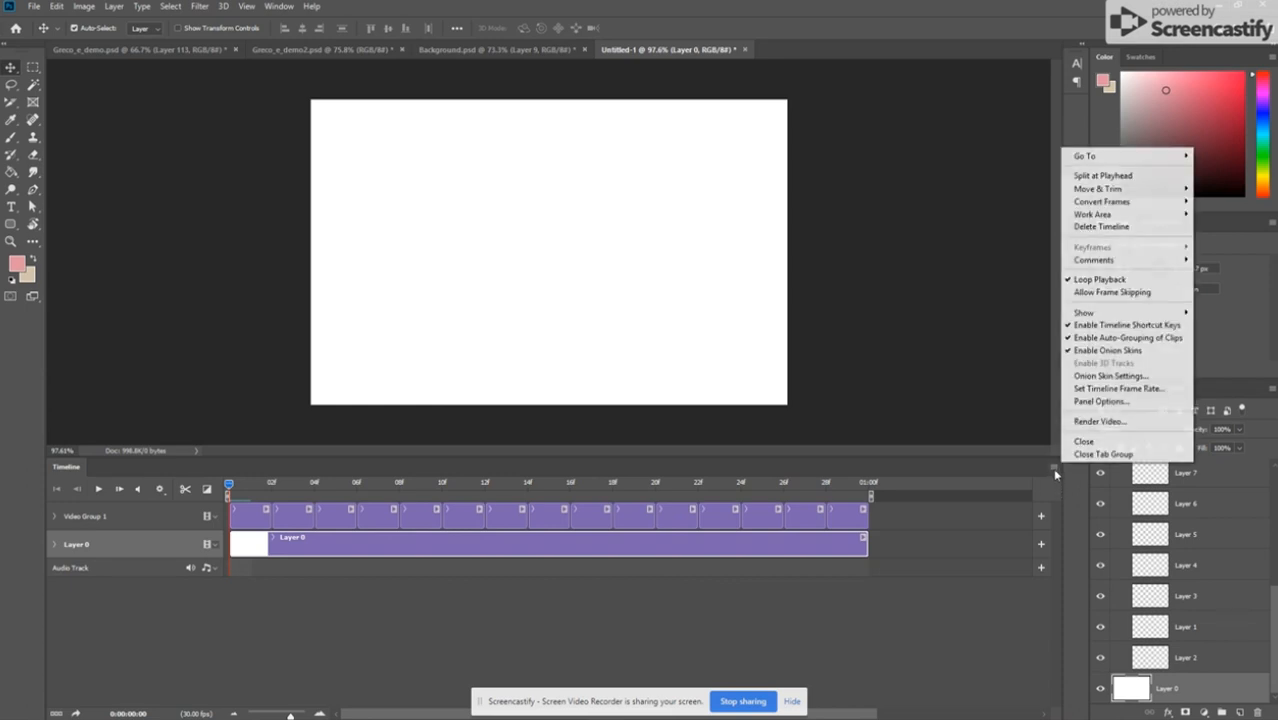
left_click(1147, 377)
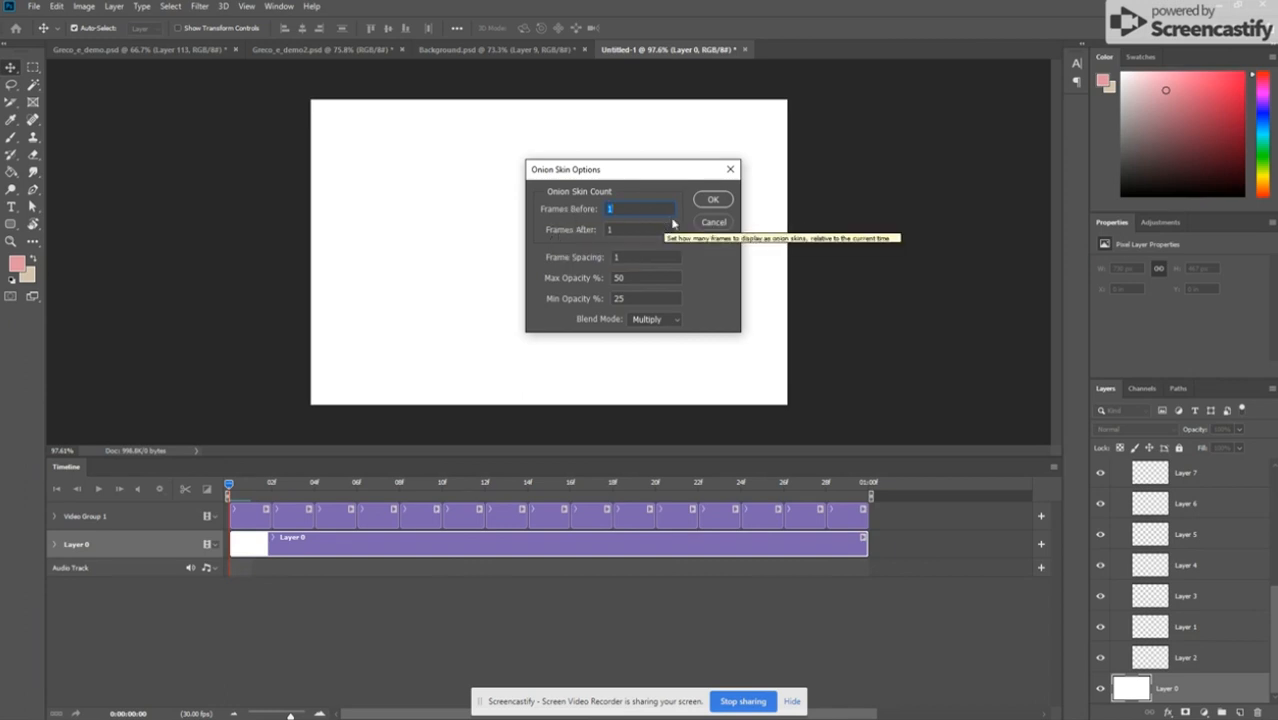
left_click(712, 199)
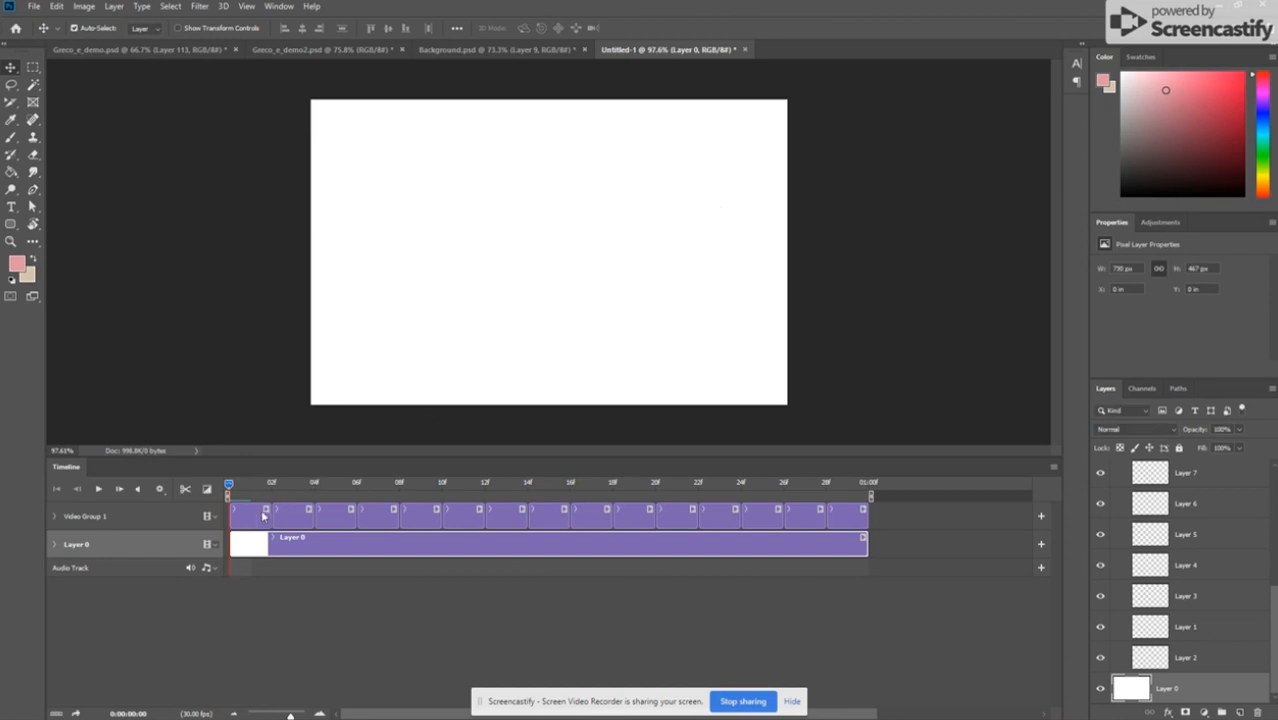
left_click(255, 517)
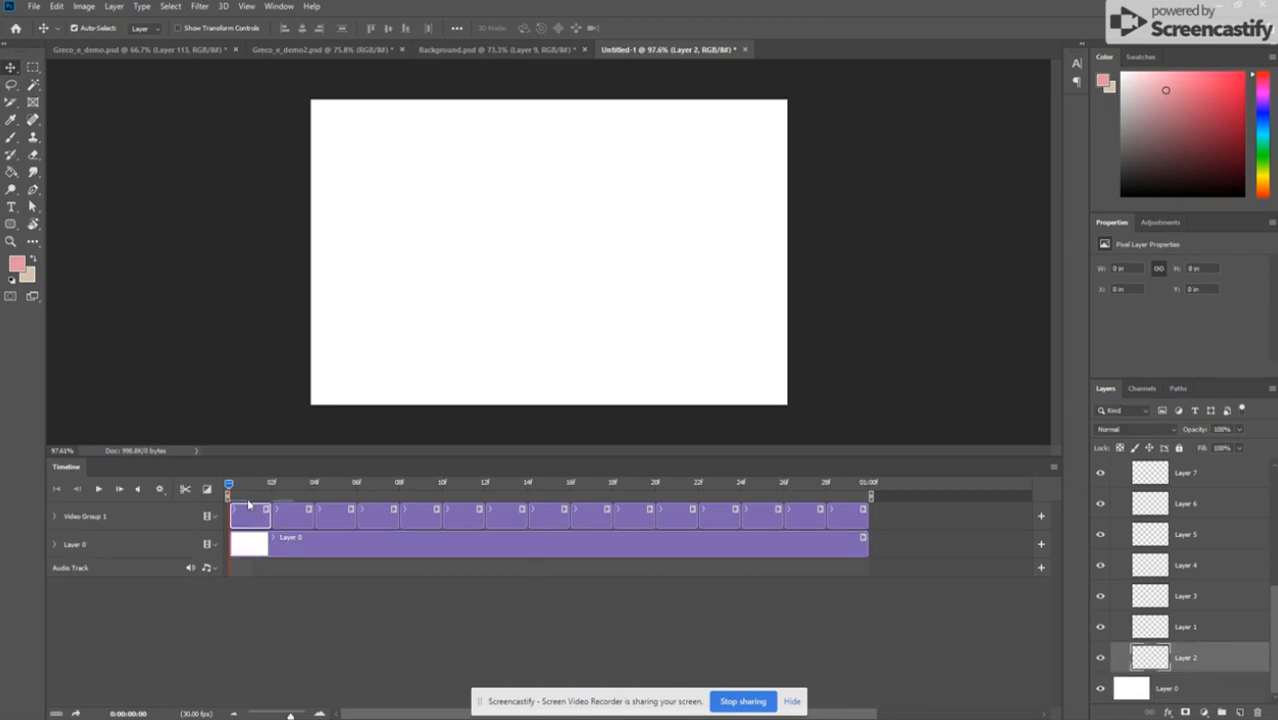
left_click_drag(354, 361, 378, 347)
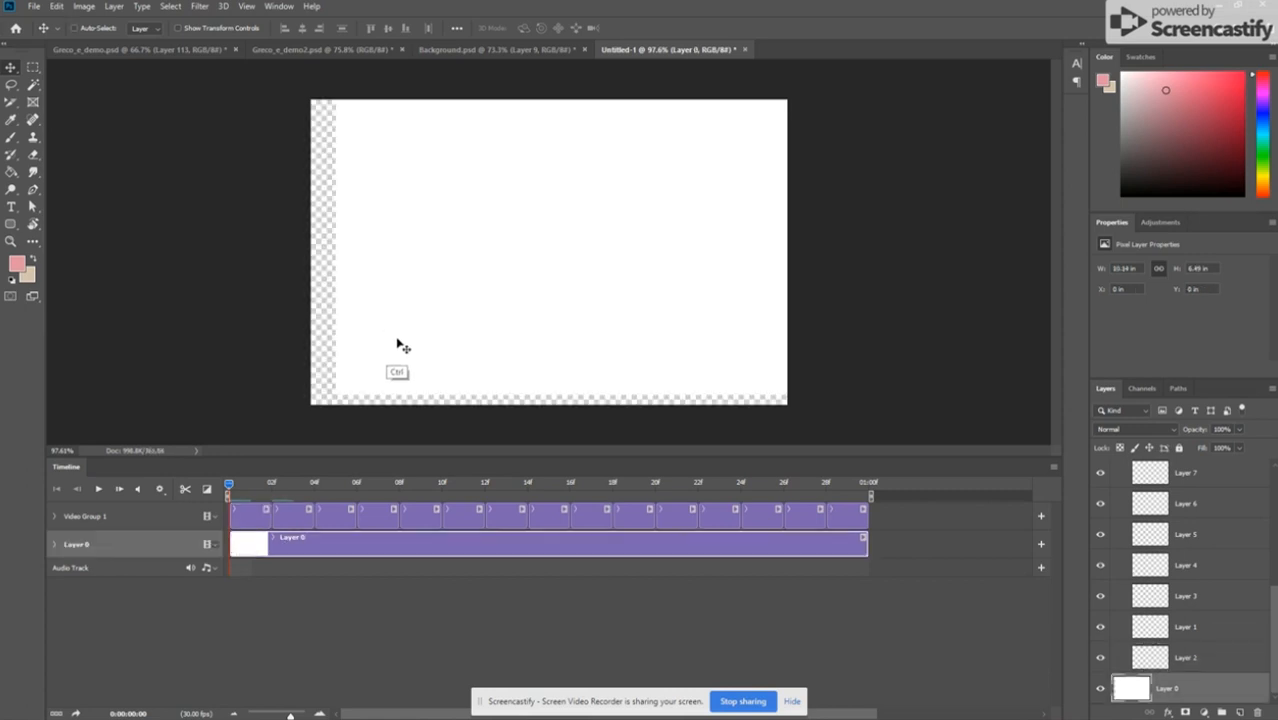
key("ctrl+z")
Step: Paint a wavy pink stroke with the Brush across the lower canvas on the first clip of Video Group 1
key("b")
mouse_move(330, 360)
left_mouse_down()
mouse_move(400, 367)
mouse_move(455, 328)
left_mouse_up()
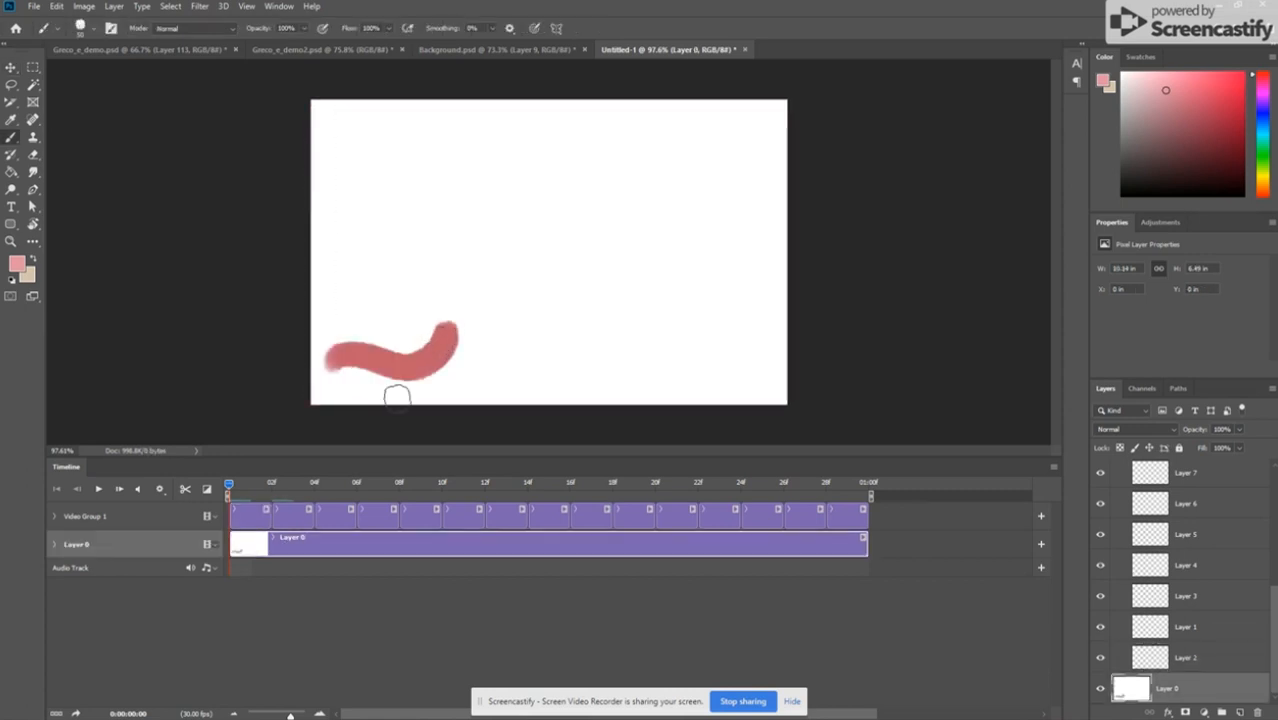
left_click(248, 514)
left_click_drag(362, 366, 552, 294)
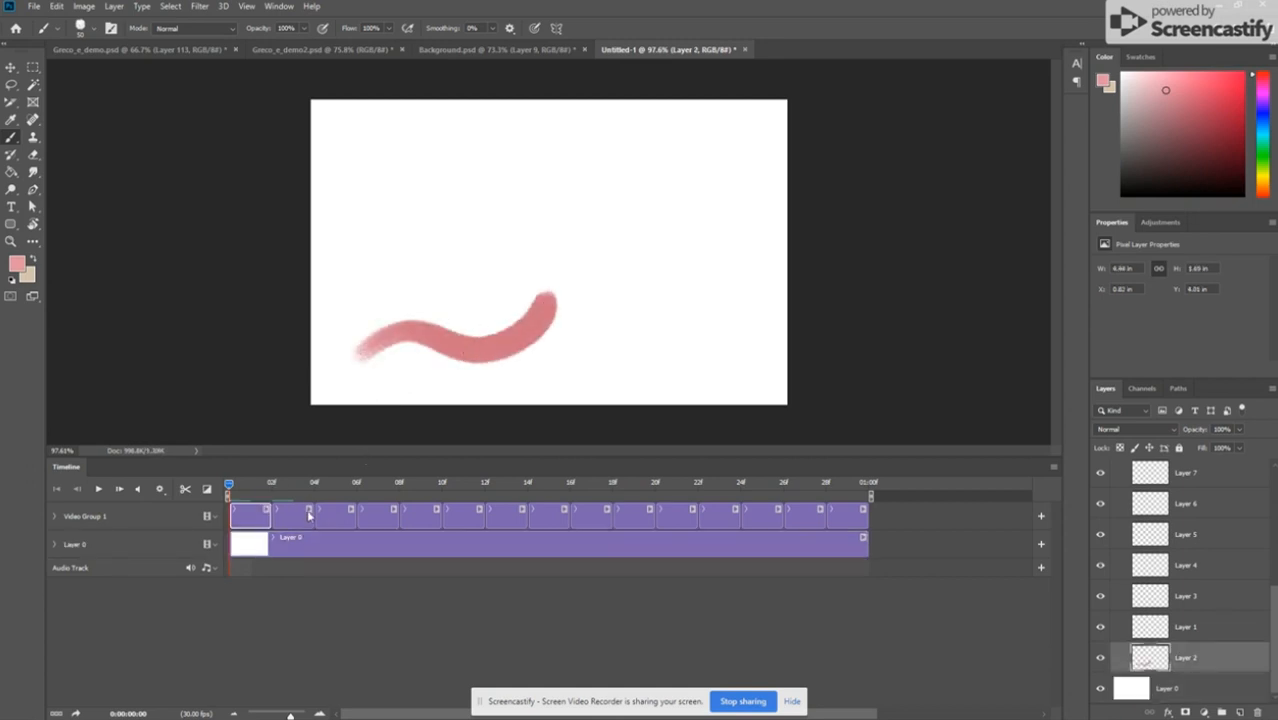
Step: Paint a pink stroke on the second clip that runs along the lower middle and curves upward, ahead of the first clip's stroke
left_click(309, 515)
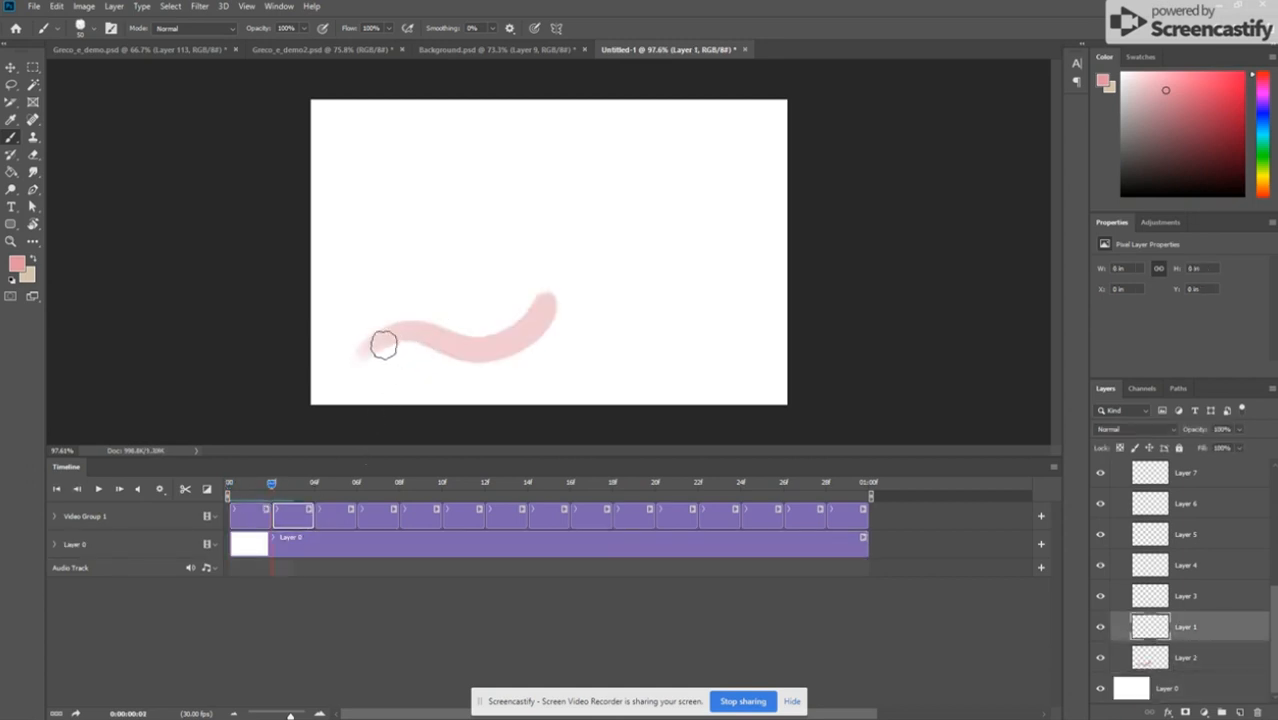
mouse_move(383, 345)
left_mouse_down()
mouse_move(526, 341)
mouse_move(593, 280)
left_mouse_up()
key("ctrl+z")
mouse_move(435, 339)
left_mouse_down()
mouse_move(559, 331)
mouse_move(590, 255)
left_mouse_up()
key("Right")
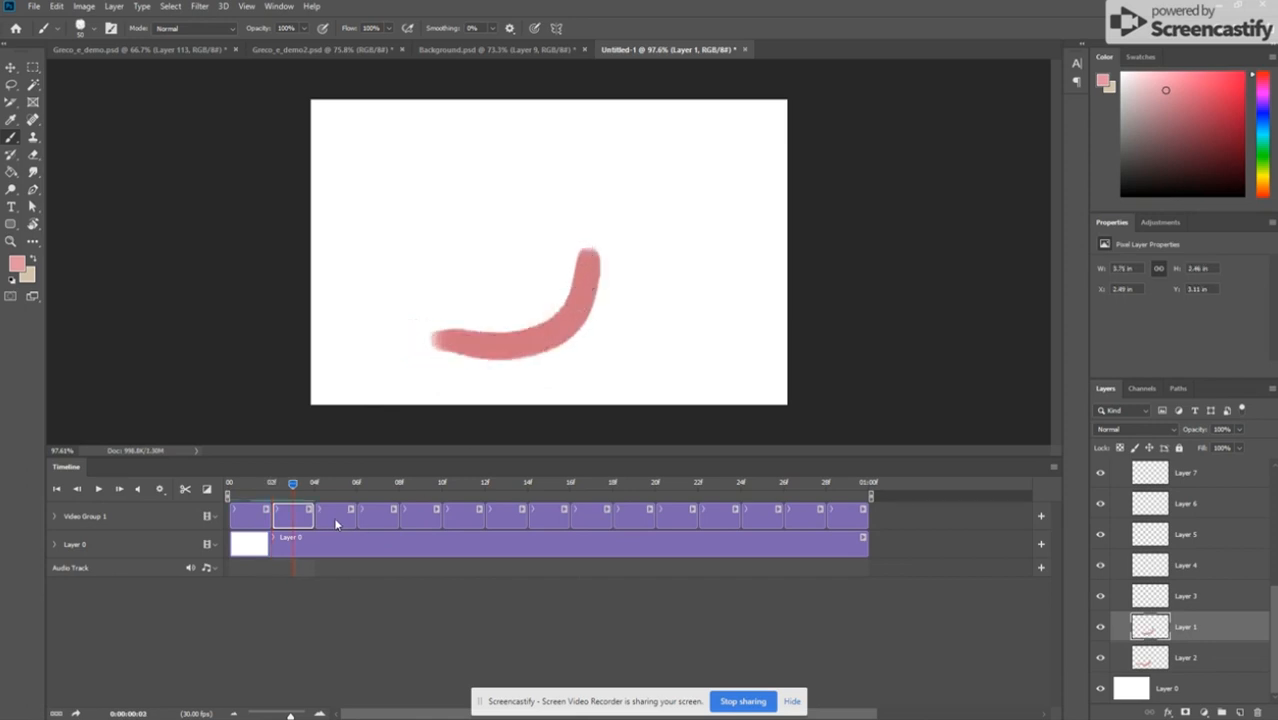
Step: Paint the third clip's stroke curving upward at mid-canvas and the fourth clip's stroke bending up and over to the left
left_click(336, 515)
mouse_move(530, 340)
left_mouse_down()
mouse_move(554, 228)
mouse_move(522, 340)
left_mouse_up()
key("Right")
key("Right")
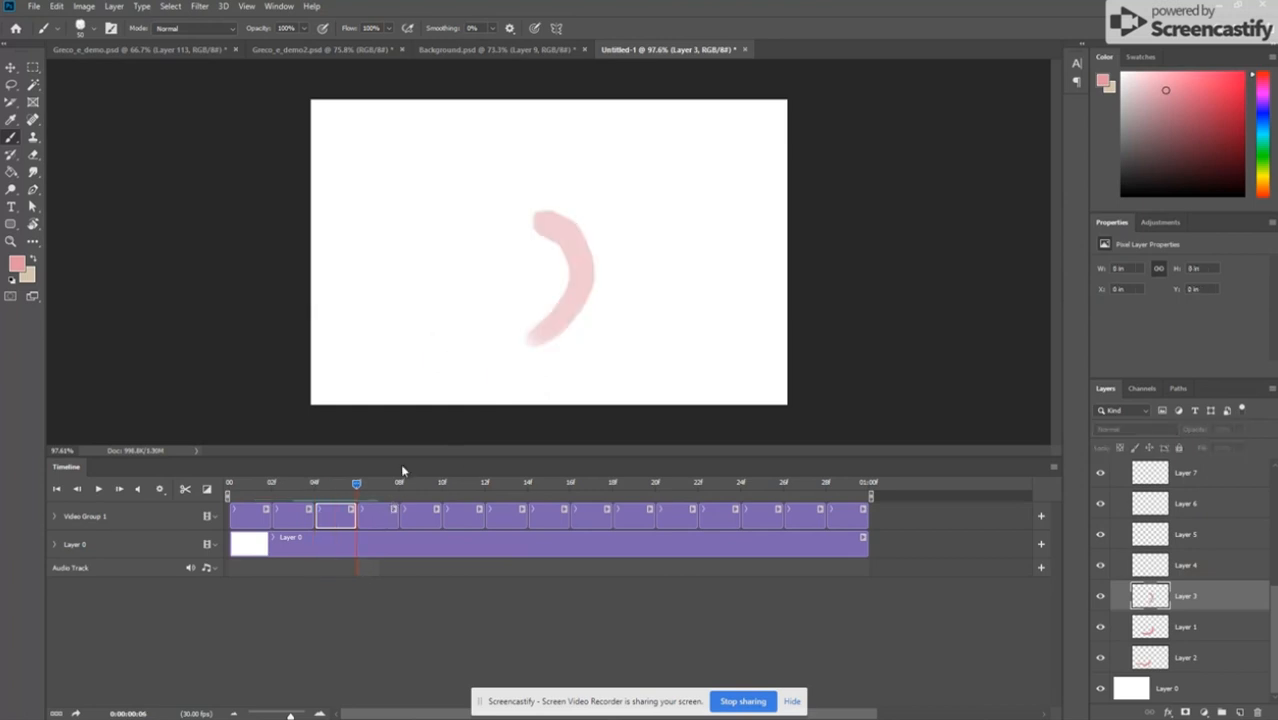
left_click(383, 516)
mouse_move(580, 266)
left_mouse_down()
mouse_move(544, 204)
mouse_move(483, 190)
left_mouse_up()
key("Right")
key("Right")
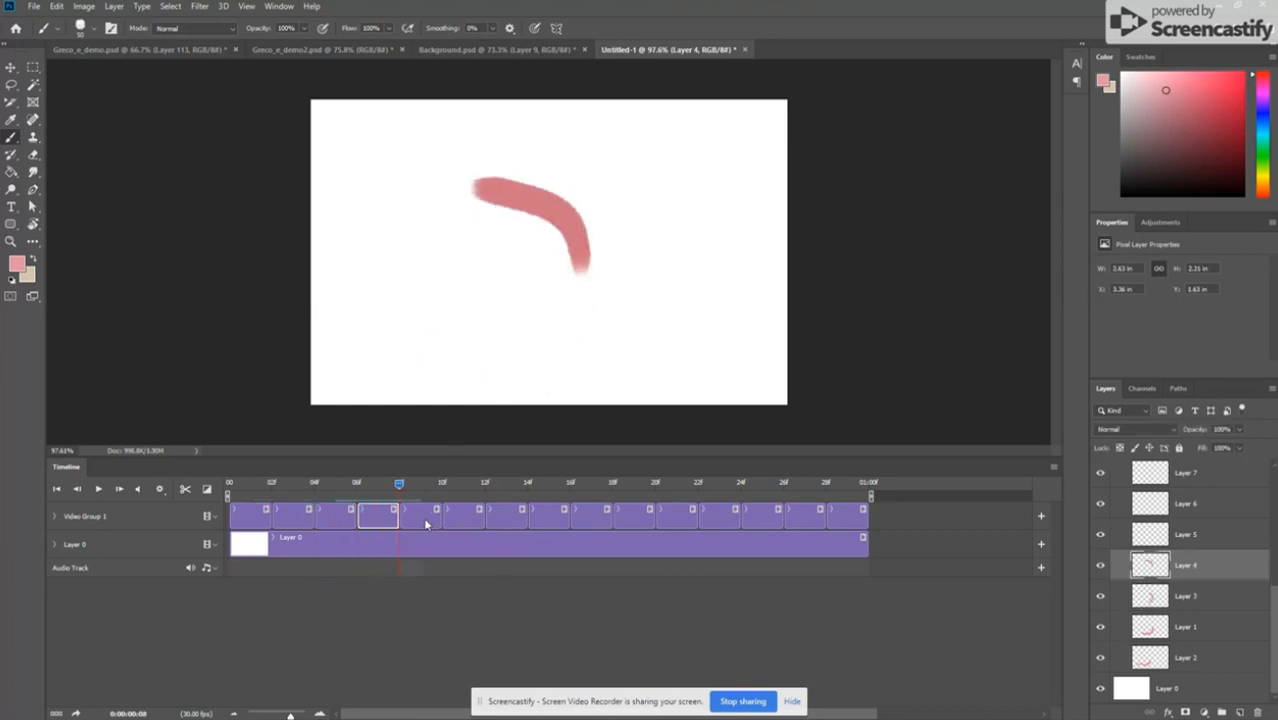
Step: Paint an arch across the upper left of the canvas on the fifth clip and a C-shaped curve on the sixth clip
left_click(424, 516)
left_click_drag(553, 198, 357, 248)
key("Right")
key("Right")
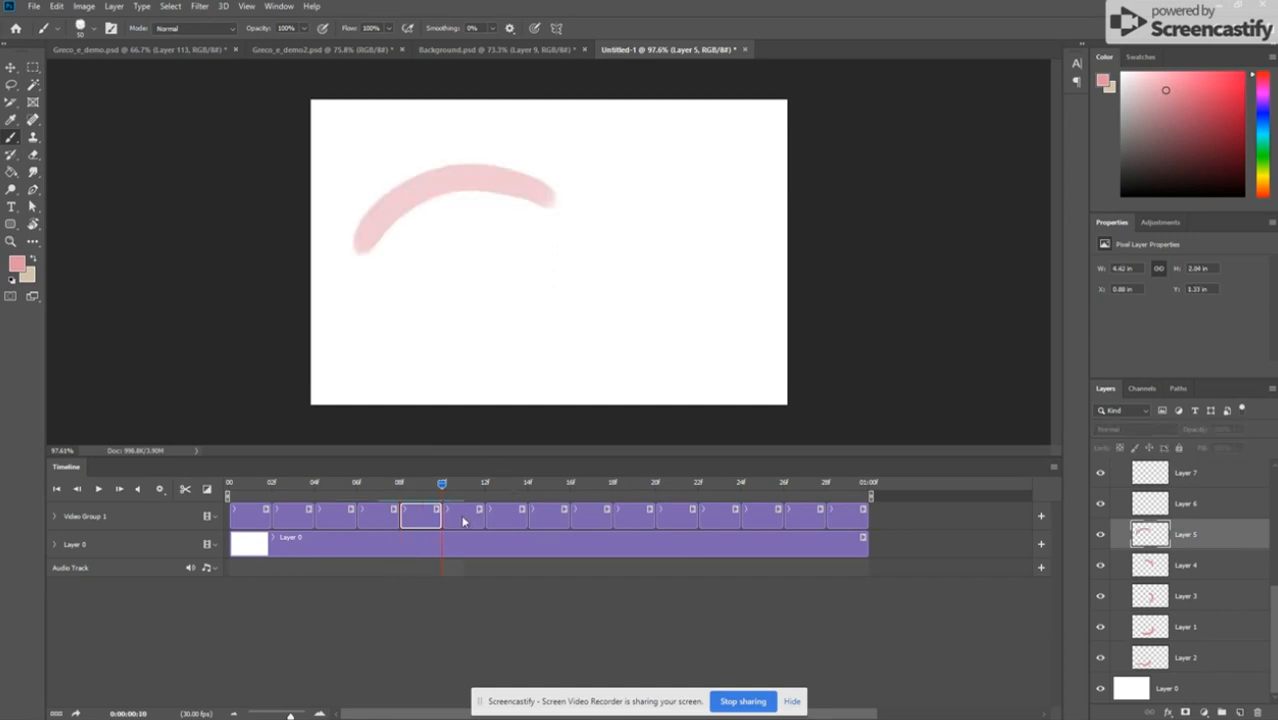
left_click(461, 516)
mouse_move(457, 180)
left_mouse_down()
mouse_move(413, 197)
mouse_move(432, 362)
left_mouse_up()
key("Right")
key("Right")
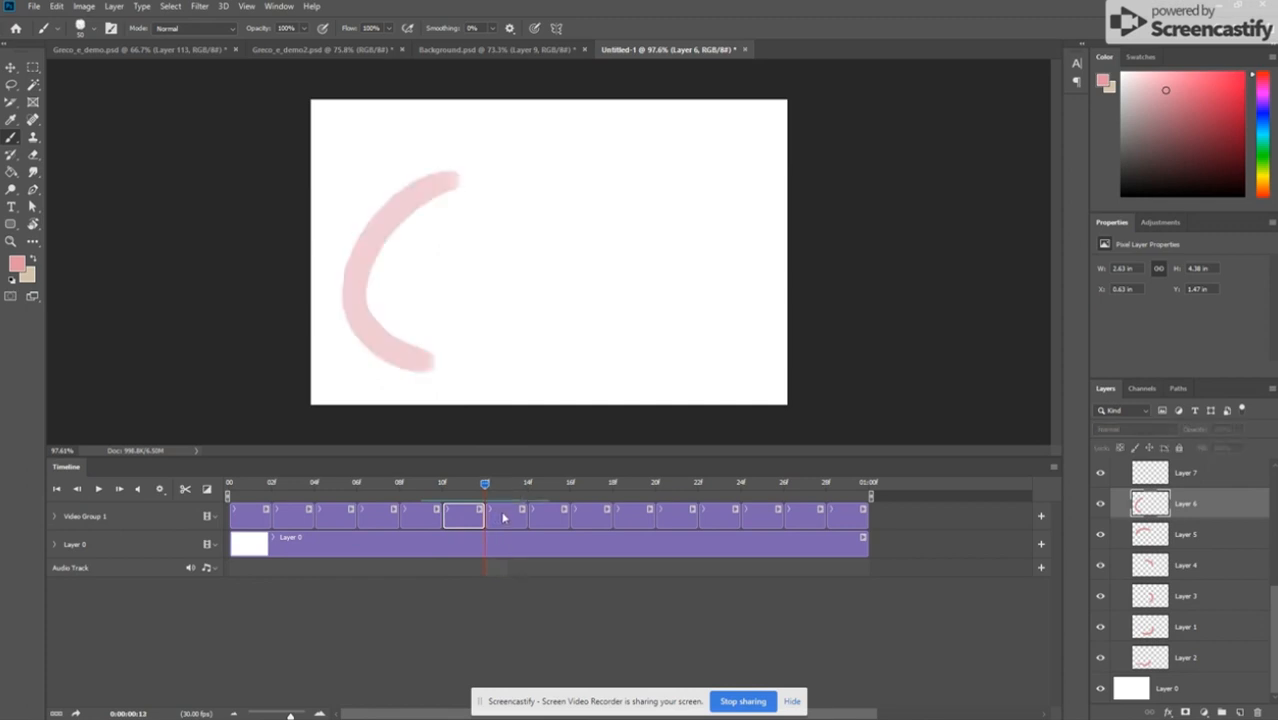
Step: Paint the seventh clip's stroke sweeping from lower left up to the right and the eighth clip's stroke continuing farther up
left_click(505, 516)
mouse_move(402, 355)
left_mouse_down()
mouse_move(556, 330)
mouse_move(599, 210)
left_mouse_up()
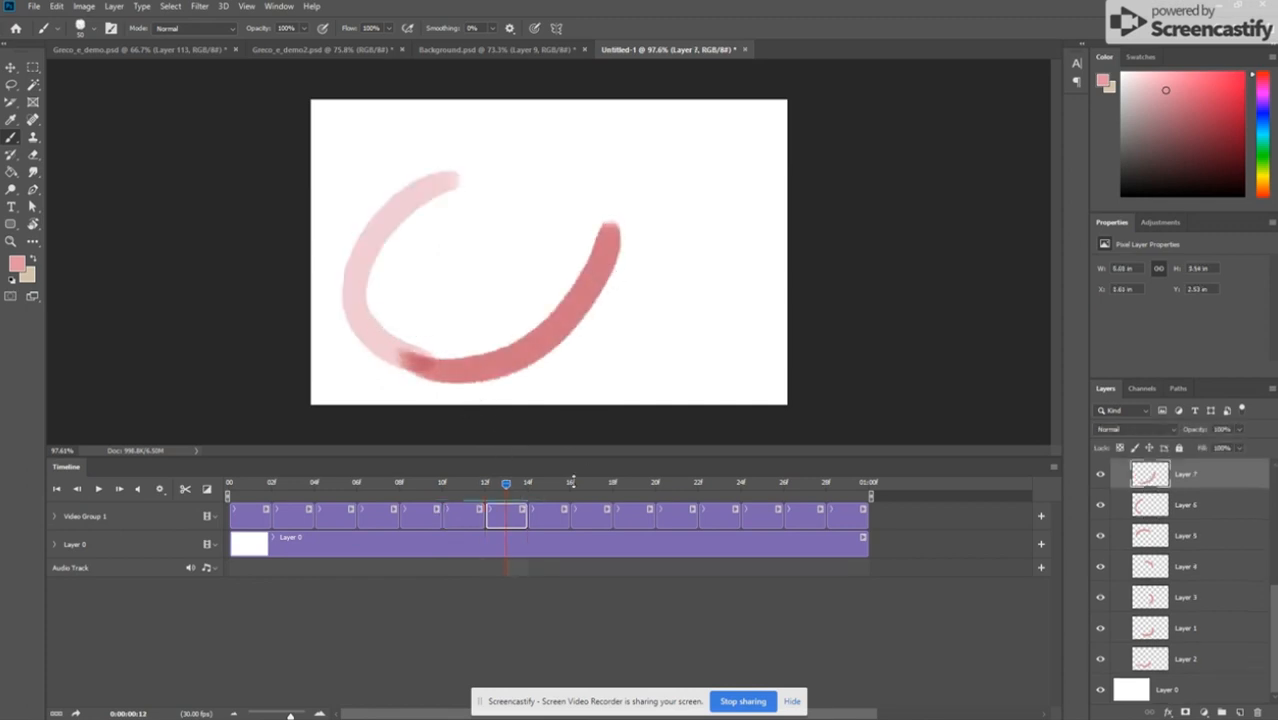
key("Right")
key("Right")
left_click(551, 514)
left_click_drag(510, 357, 620, 178)
key("Right")
key("Right")
Step: Paint an arch over the upper canvas on the ninth clip and a curve down the left side on the tenth clip
left_click(590, 516)
mouse_move(607, 262)
left_mouse_down()
mouse_move(618, 190)
mouse_move(389, 228)
left_mouse_up()
key("Right")
key("Right")
left_click(634, 516)
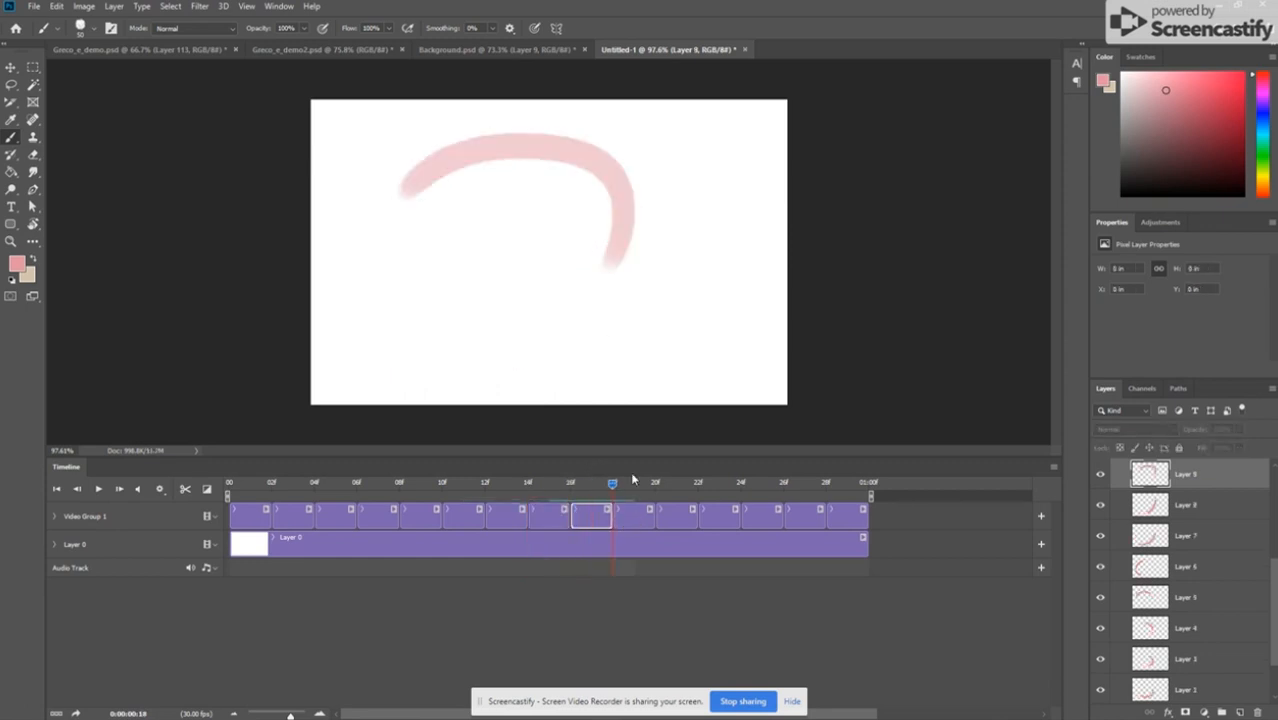
mouse_move(463, 163)
left_mouse_down()
mouse_move(419, 354)
mouse_move(460, 368)
mouse_move(448, 365)
mouse_move(637, 257)
left_mouse_up()
key("Right")
key("Right")
key("Right")
Step: Paint rising S-shaped pink strokes on the eleventh and twelfth clips, with the twelfth one shifted farther right
left_click(679, 516)
key("Right")
left_click(568, 316)
left_click(628, 291)
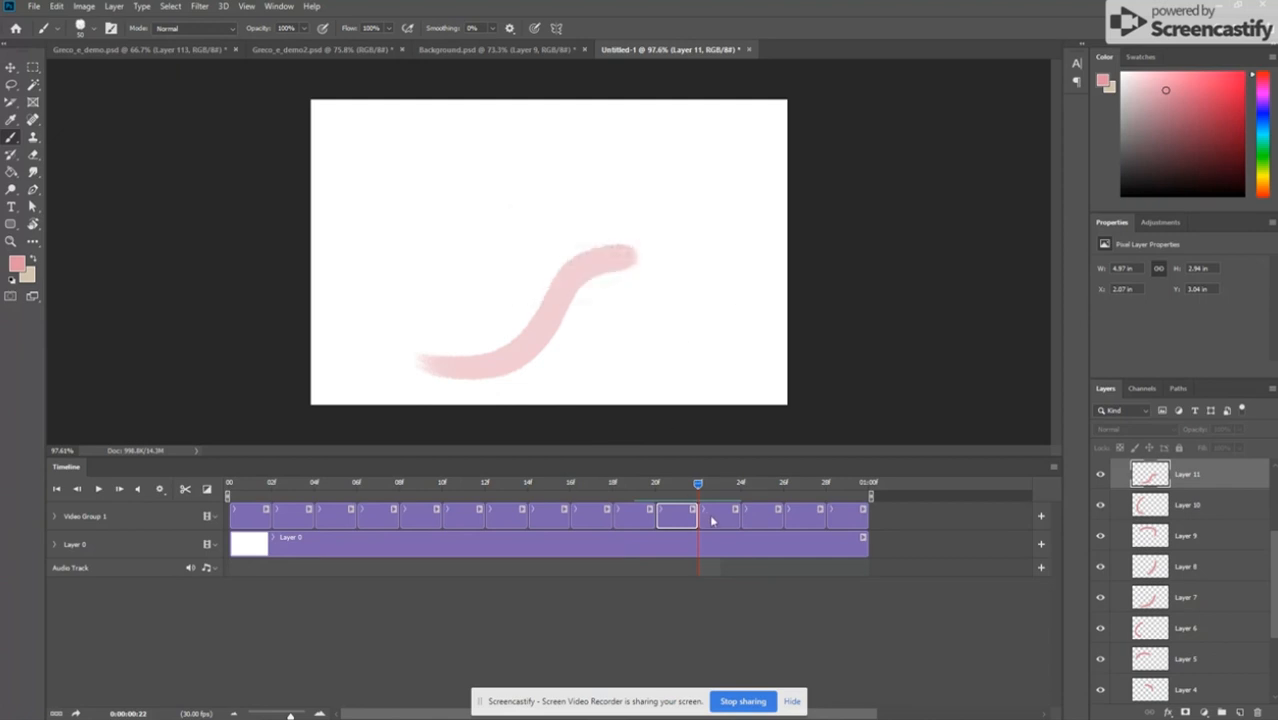
key("ctrl+shift+alt+n")
left_click_drag(516, 356, 690, 226)
key("Right")
key("Right")
Step: Paint curved strokes on the thirteenth, fourteenth and fifteenth clips, looping down at the right and back toward the canvas centre
key("ctrl+shift+alt+n")
mouse_move(563, 264)
left_mouse_down()
mouse_move(630, 227)
mouse_move(680, 398)
mouse_move(593, 382)
mouse_move(530, 312)
left_mouse_up()
key("Right")
key("Right")
key("Right")
key("Right")
key("ctrl+shift+alt+n")
key("ctrl+shift+alt+n")
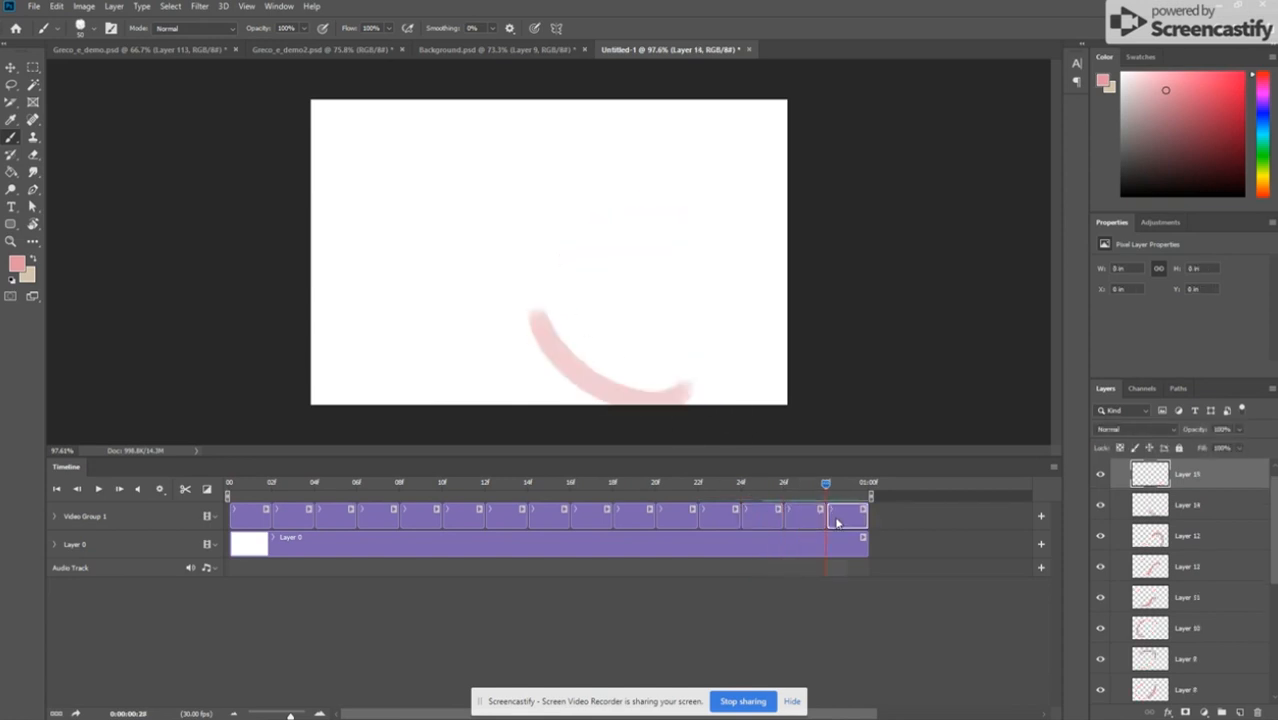
mouse_move(550, 343)
left_mouse_down()
mouse_move(515, 293)
mouse_move(430, 273)
left_mouse_up()
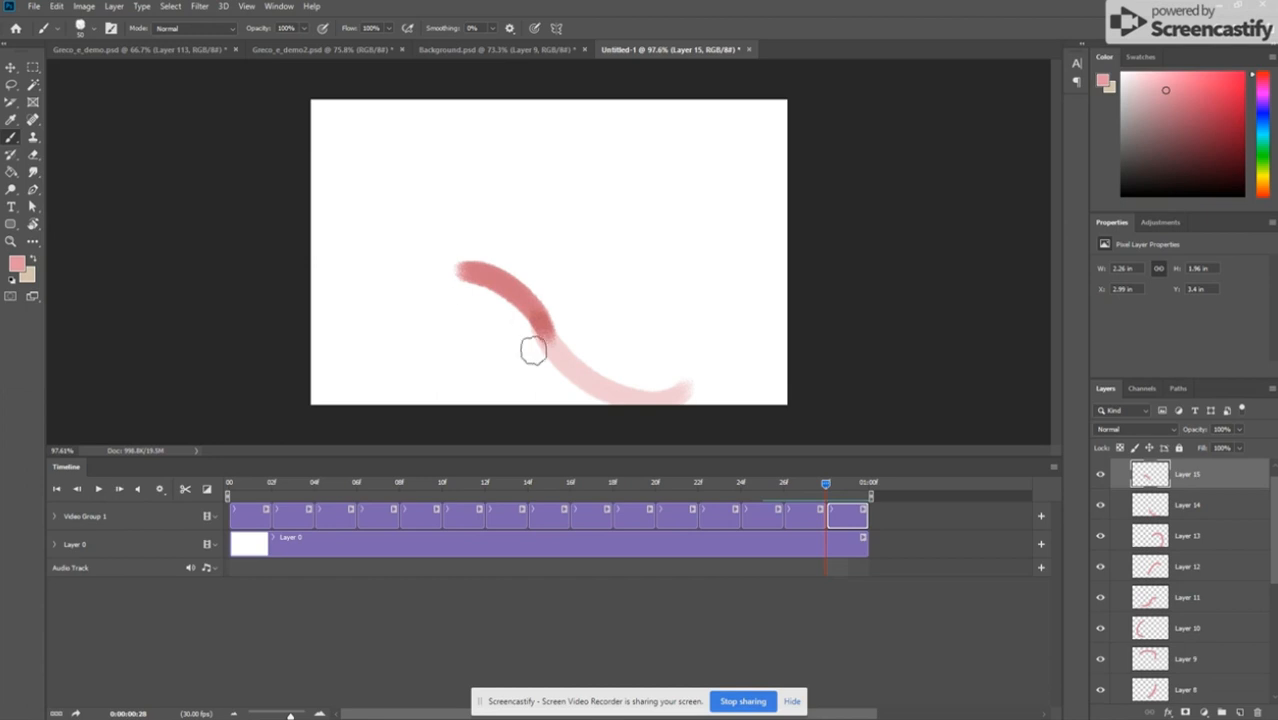
Step: Play the animation with onion skins on, stop it, and return the playhead to the first frame
key("space")
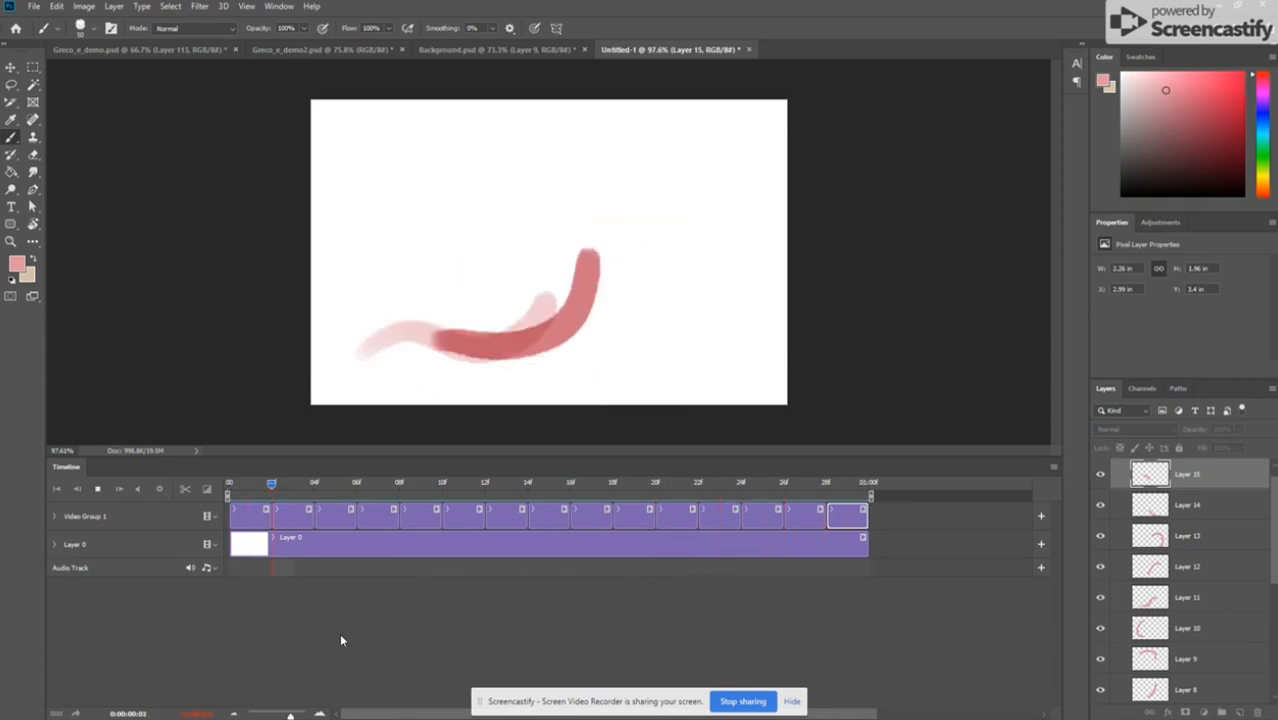
key("space")
left_click_drag(422, 490, 229, 490)
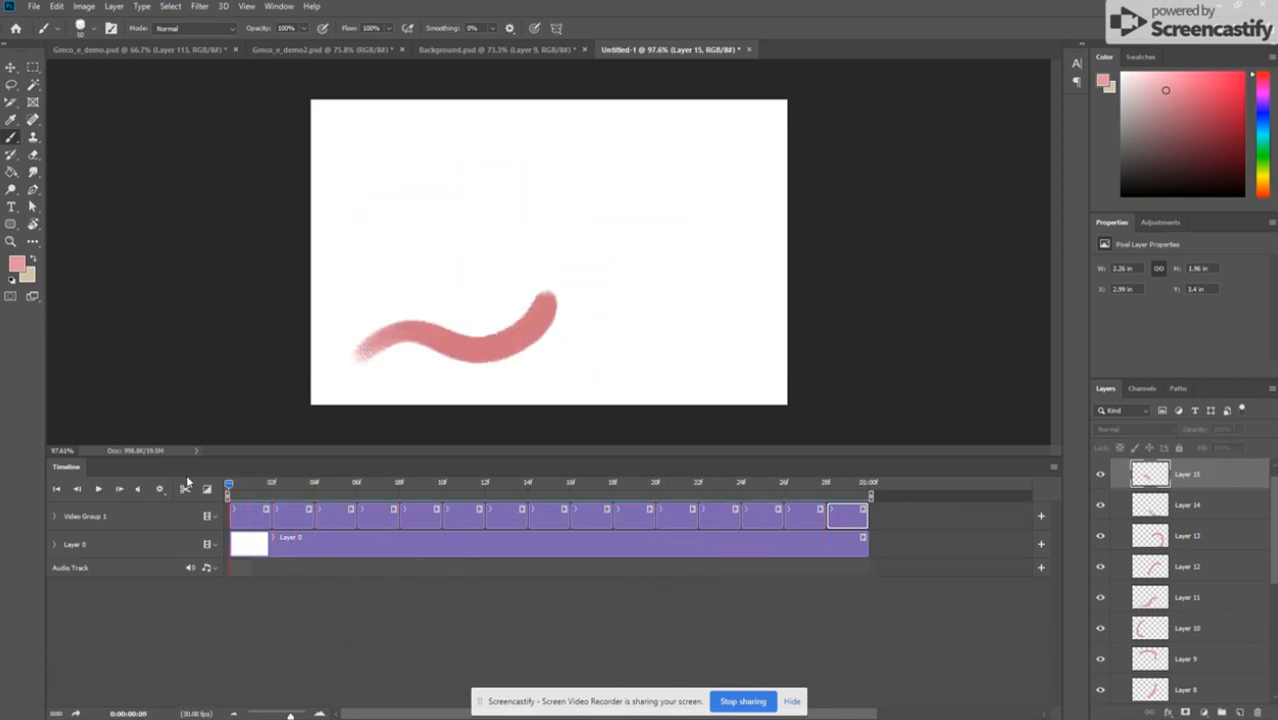
Step: Disable onion skins and play back the stroke animation
left_click(1054, 465)
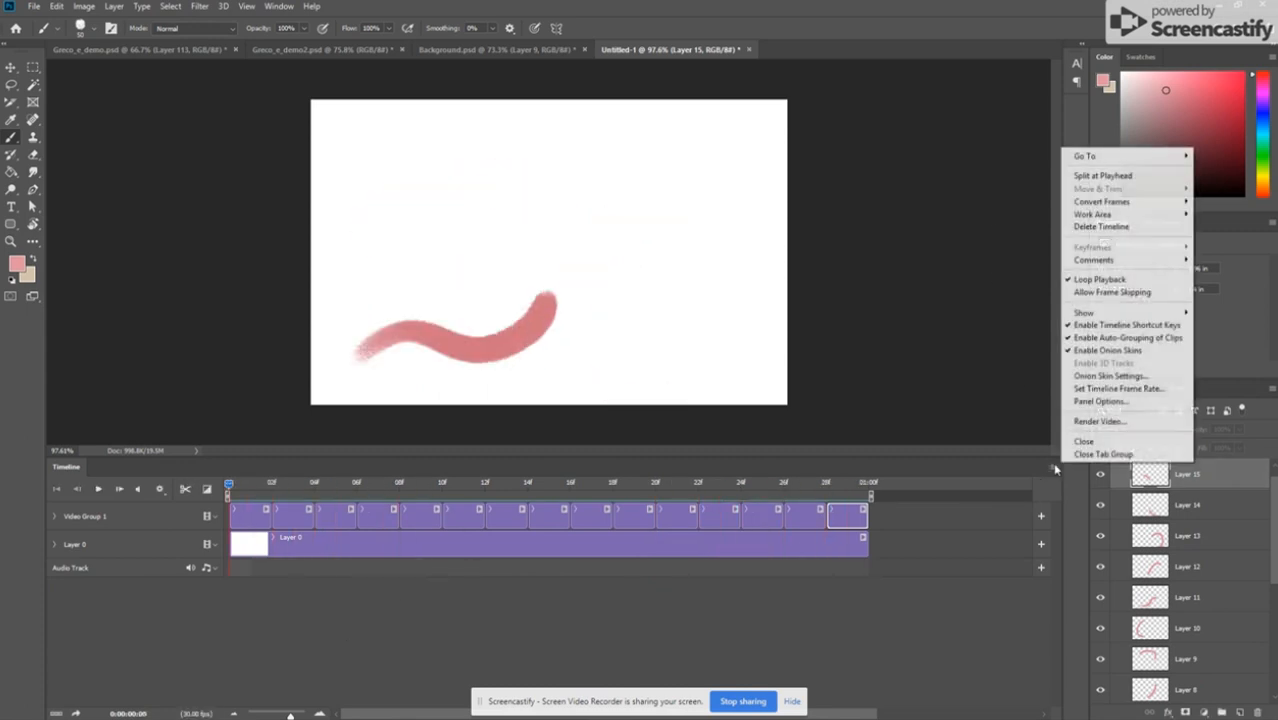
left_click(1100, 341)
key("space")
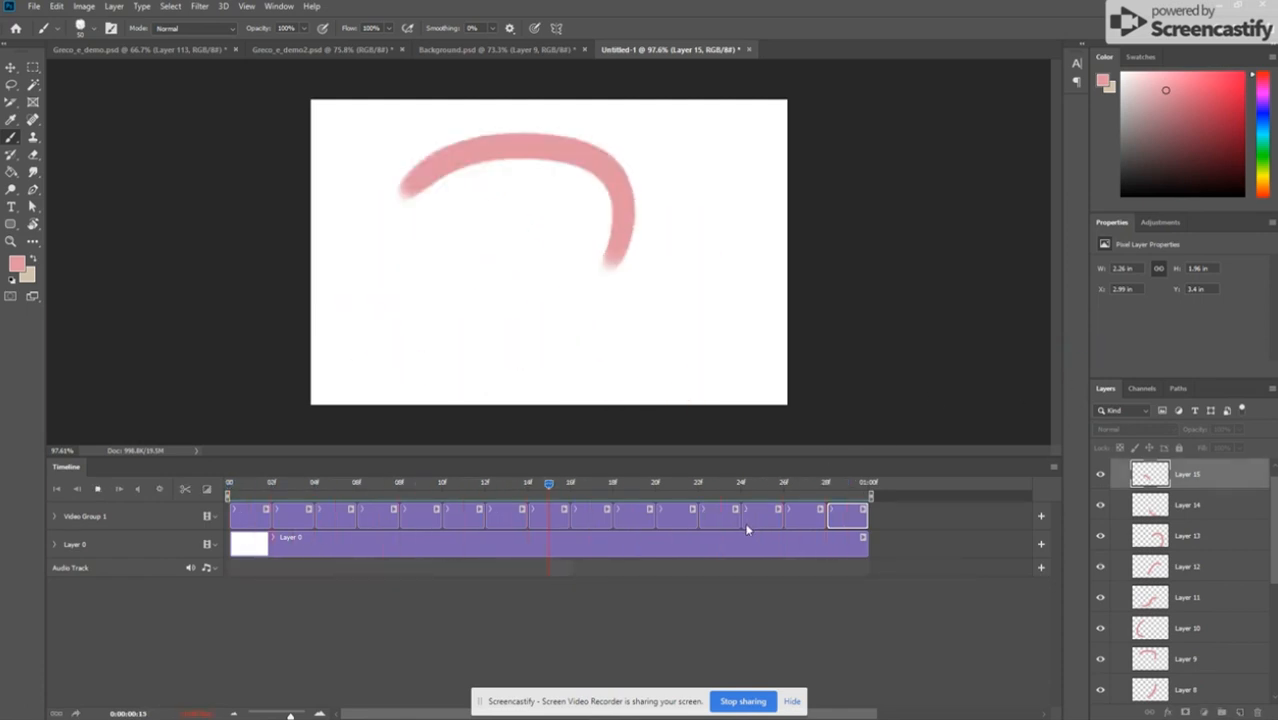
key("space")
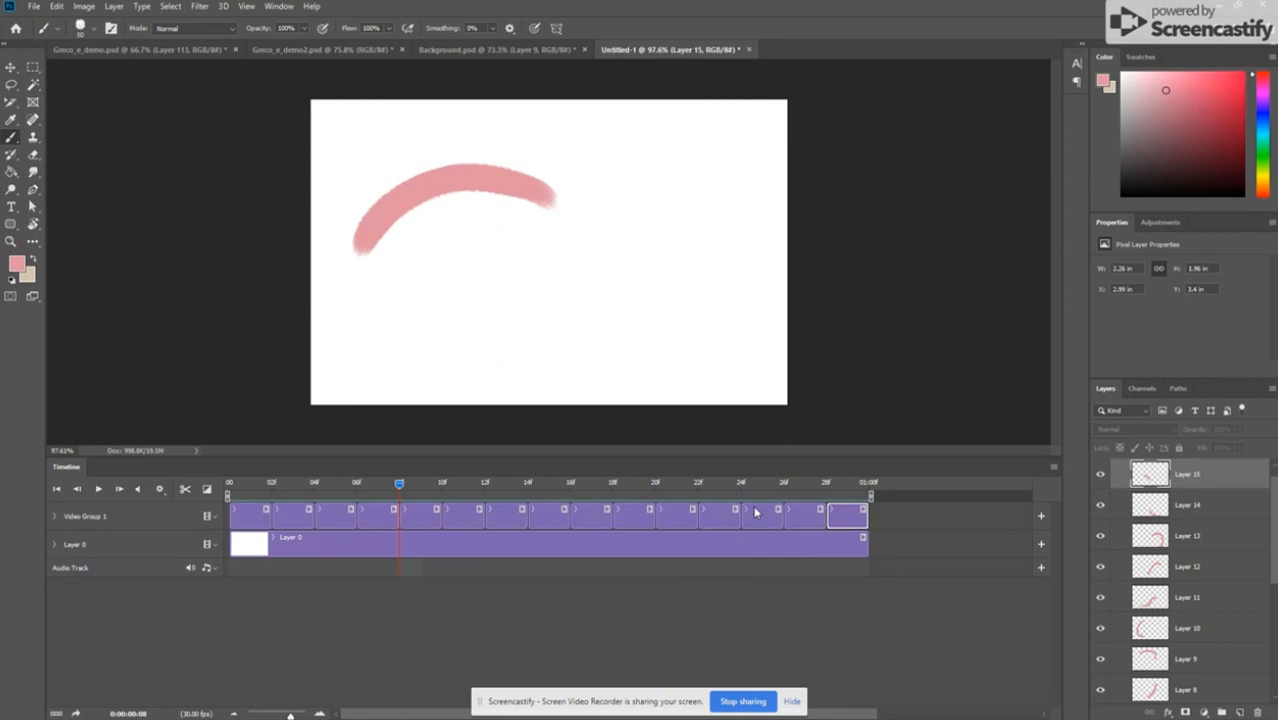
Step: Paste the green ground from Background.psd, place it between Video Group 1 and Layer 0, and move it to the canvas's lower edge
left_click(488, 52)
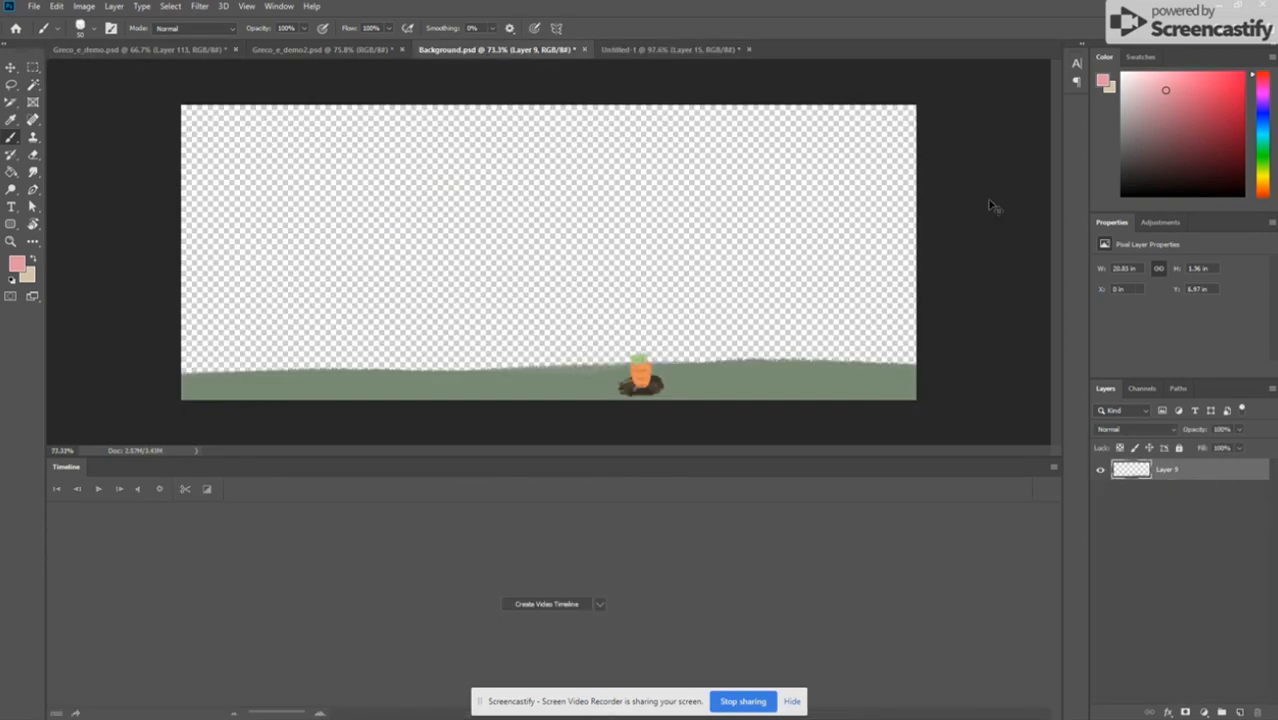
left_click(647, 48)
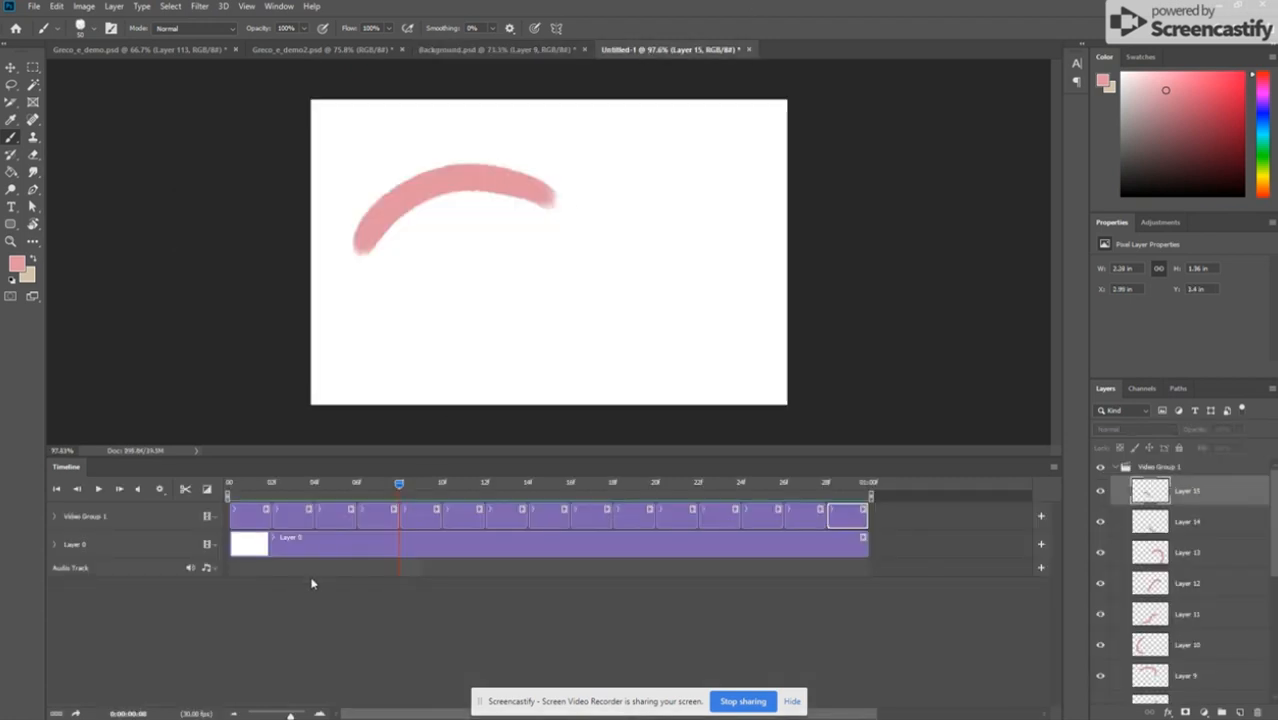
key("ctrl+v")
left_click_drag(393, 547, 270, 556)
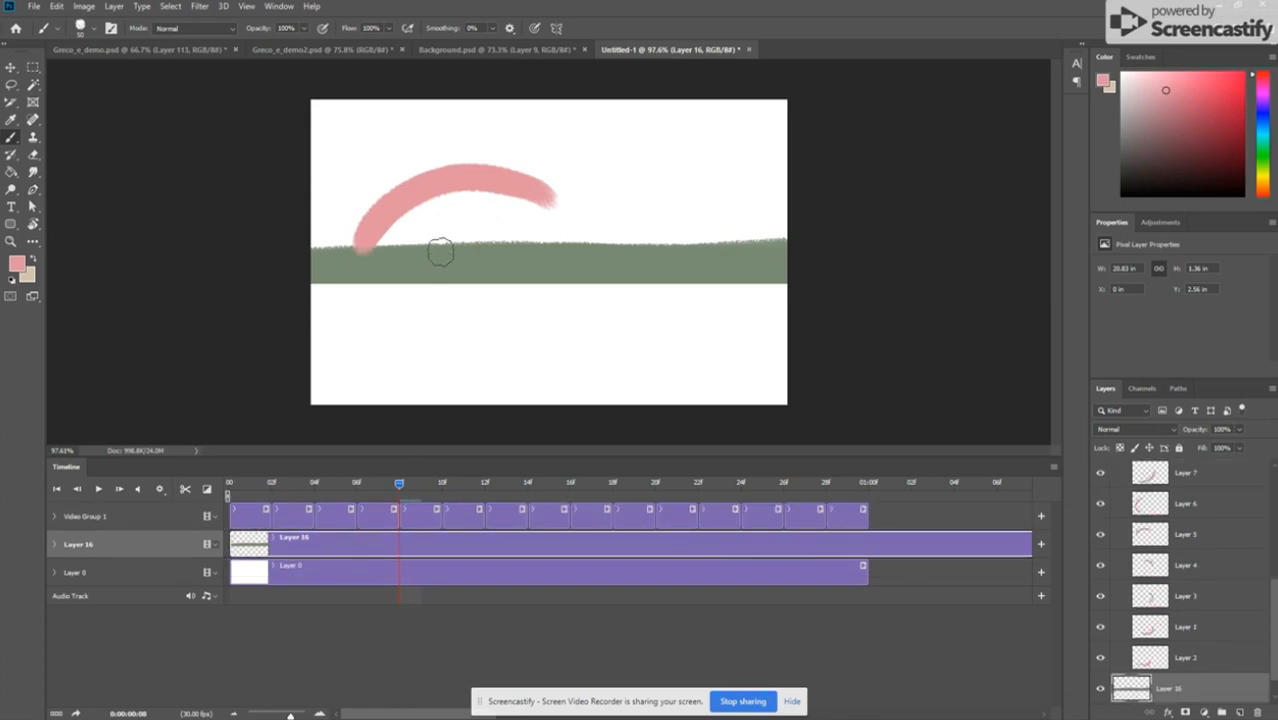
key("v")
left_click_drag(446, 285, 442, 393)
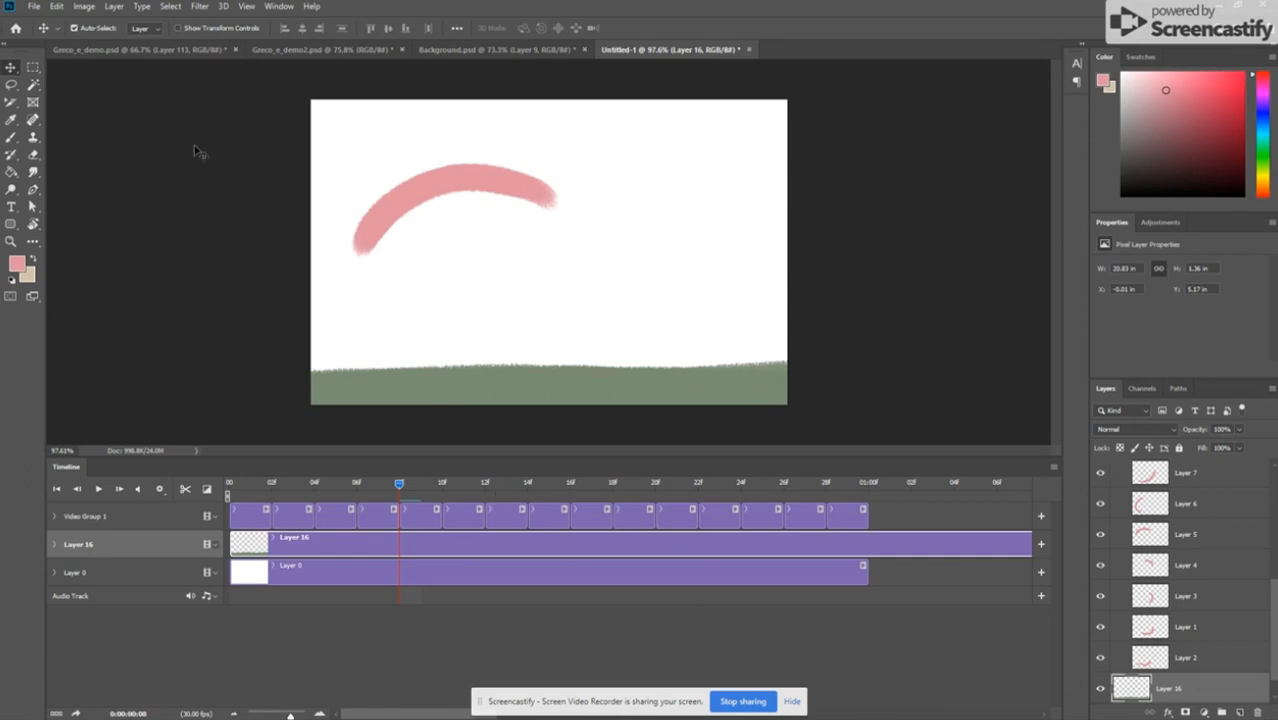
Step: Switch to the rabbit demo2 document and play its animation from the first frame
left_click(381, 48)
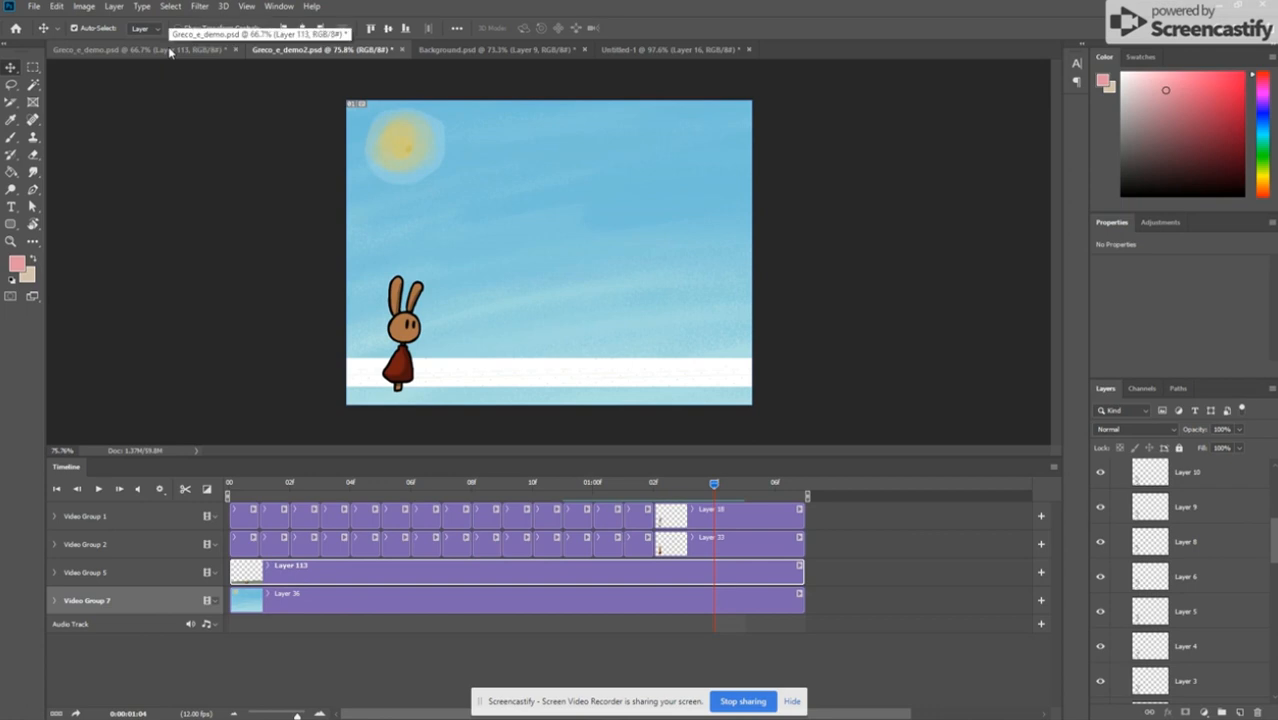
left_click_drag(711, 489, 229, 489)
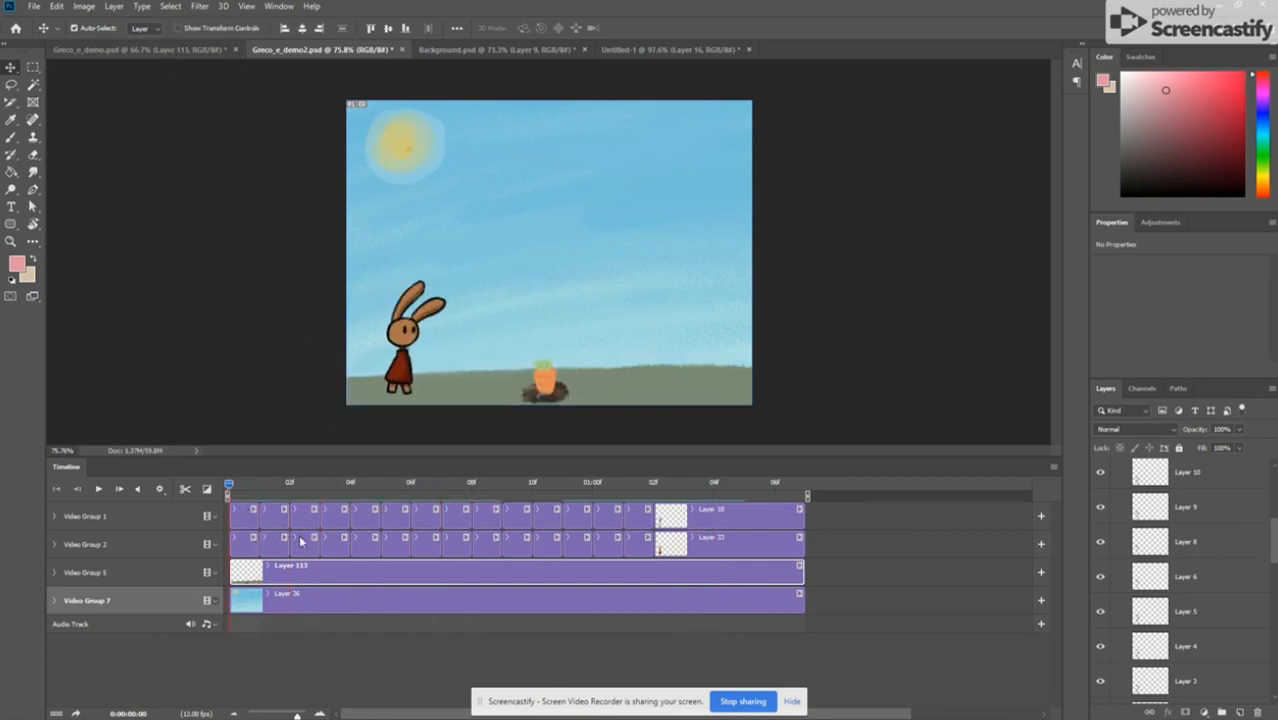
key("space")
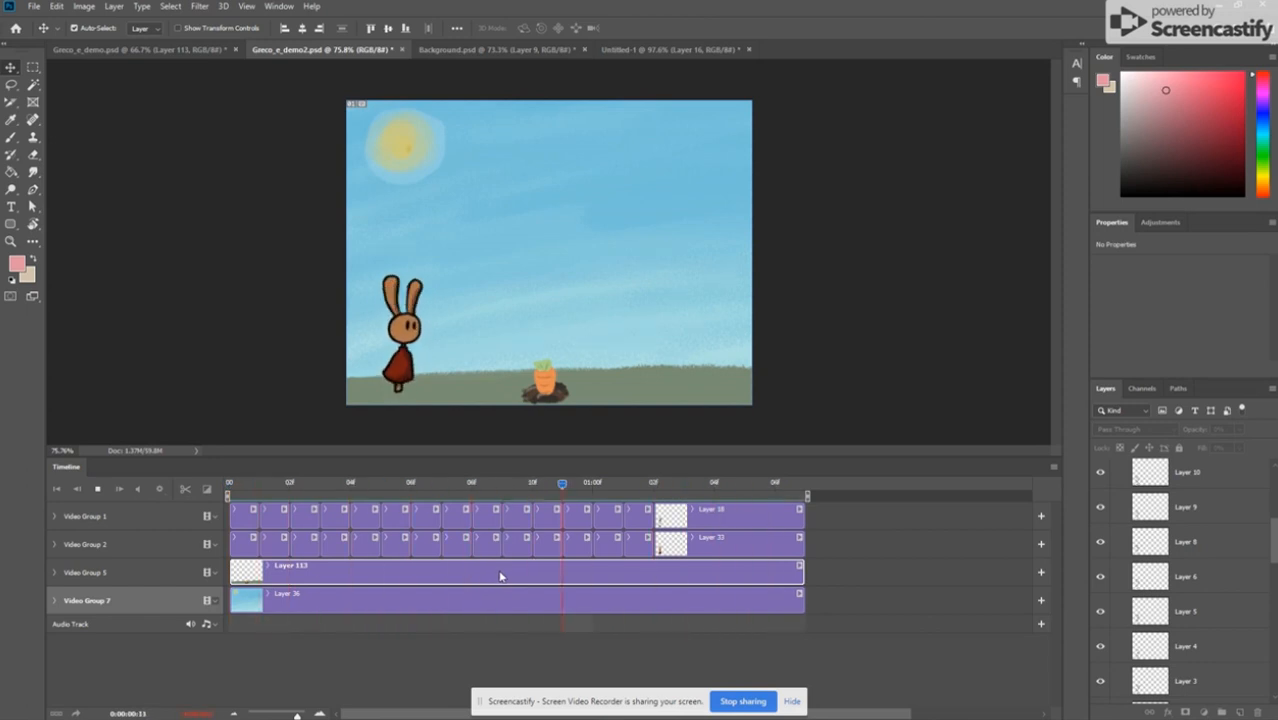
key("space")
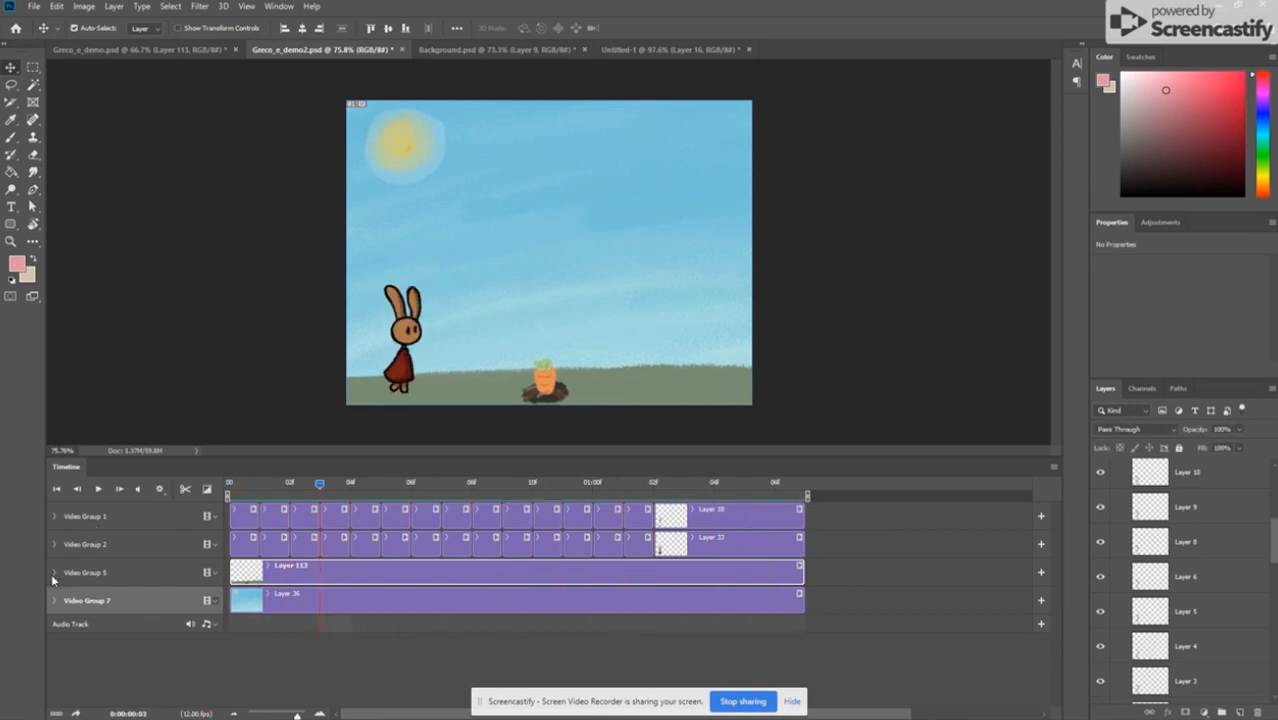
Step: Add a Transform keyframe to Video Group 5 at 0:00:00:00 and move the ground with the carrot right to about X -5.75 in
left_click(51, 573)
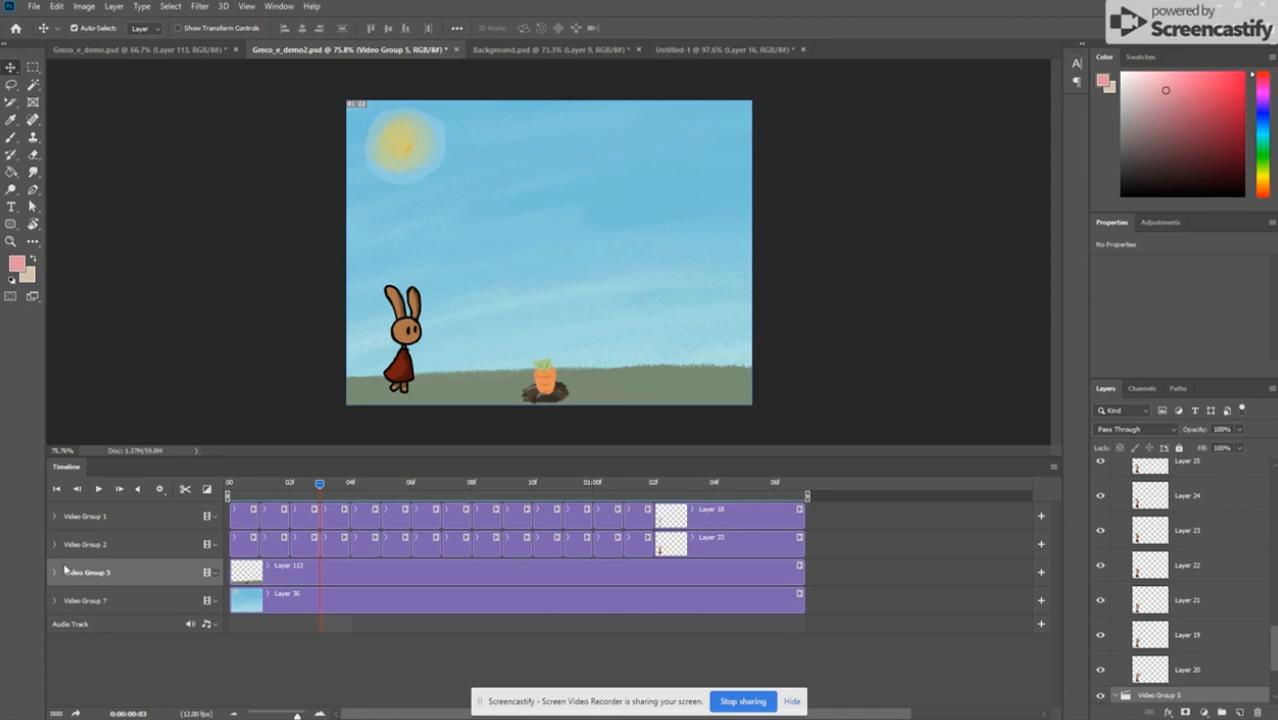
left_click(56, 573)
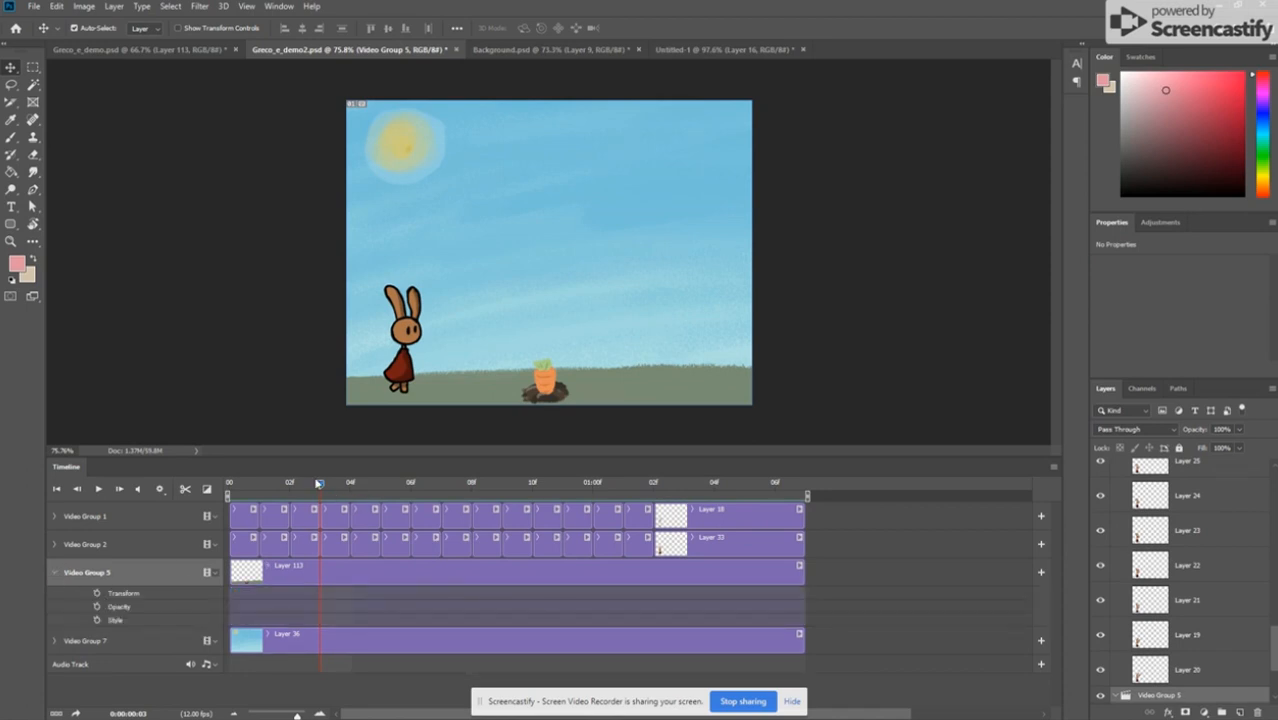
left_click_drag(320, 484, 228, 484)
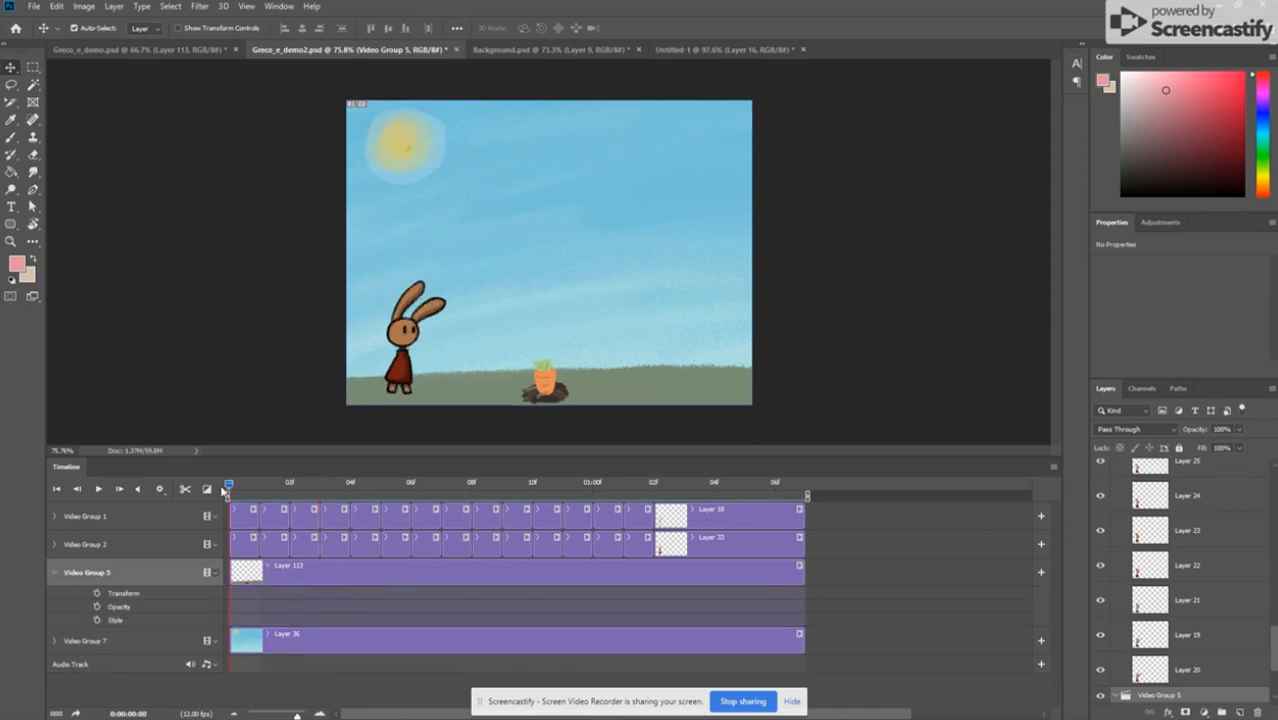
left_click(97, 594)
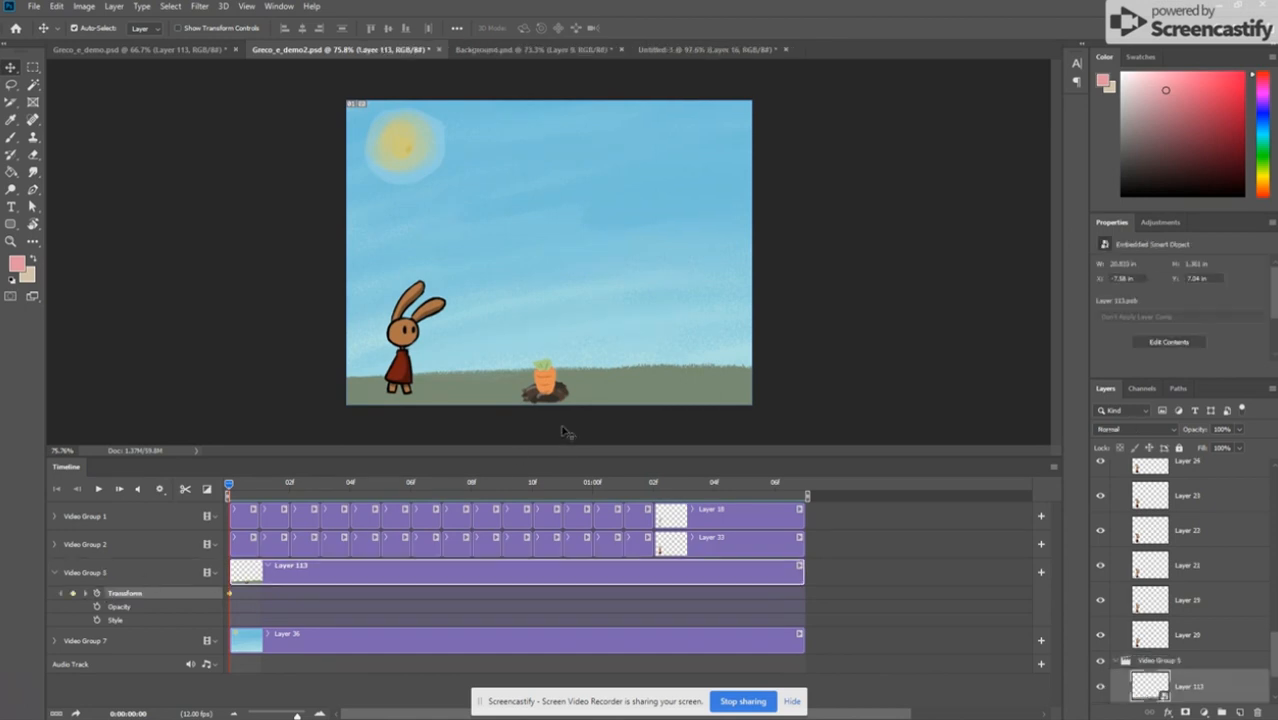
left_click_drag(593, 391, 660, 389)
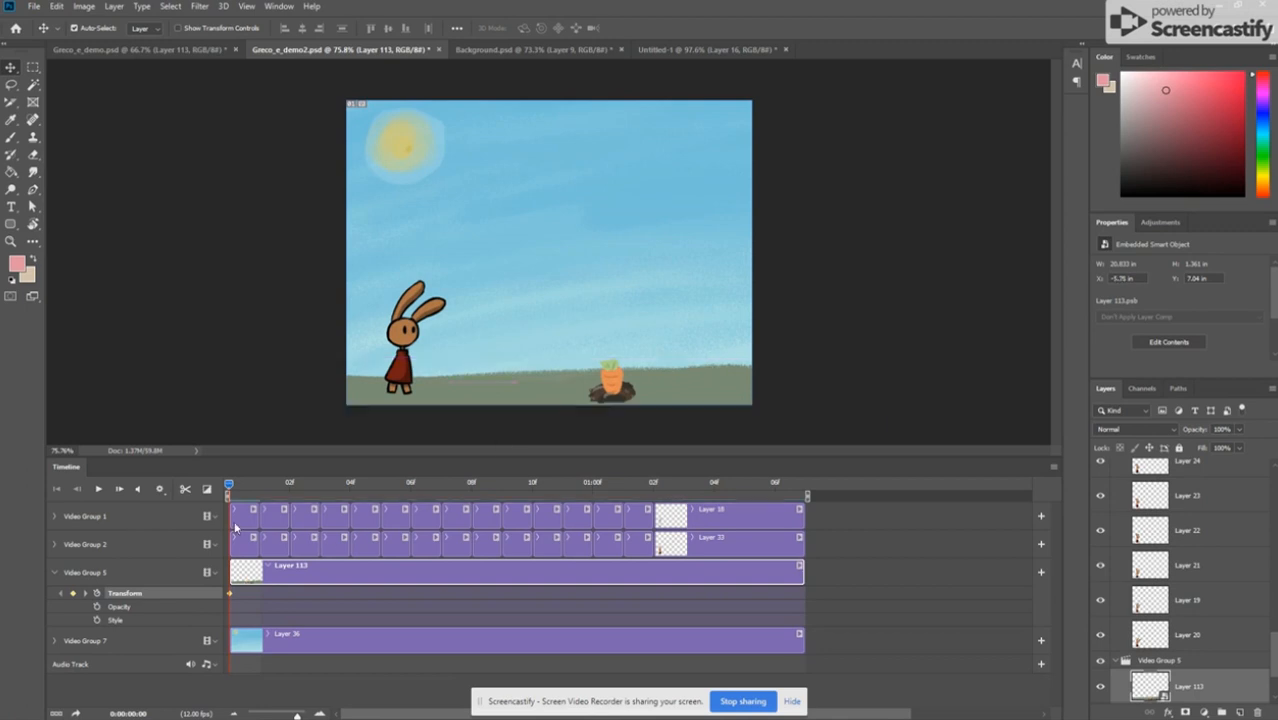
Step: Create a second Transform keyframe at 0:00:00:11 by moving the ground with the carrot left toward the rabbit
left_click_drag(229, 489, 562, 518)
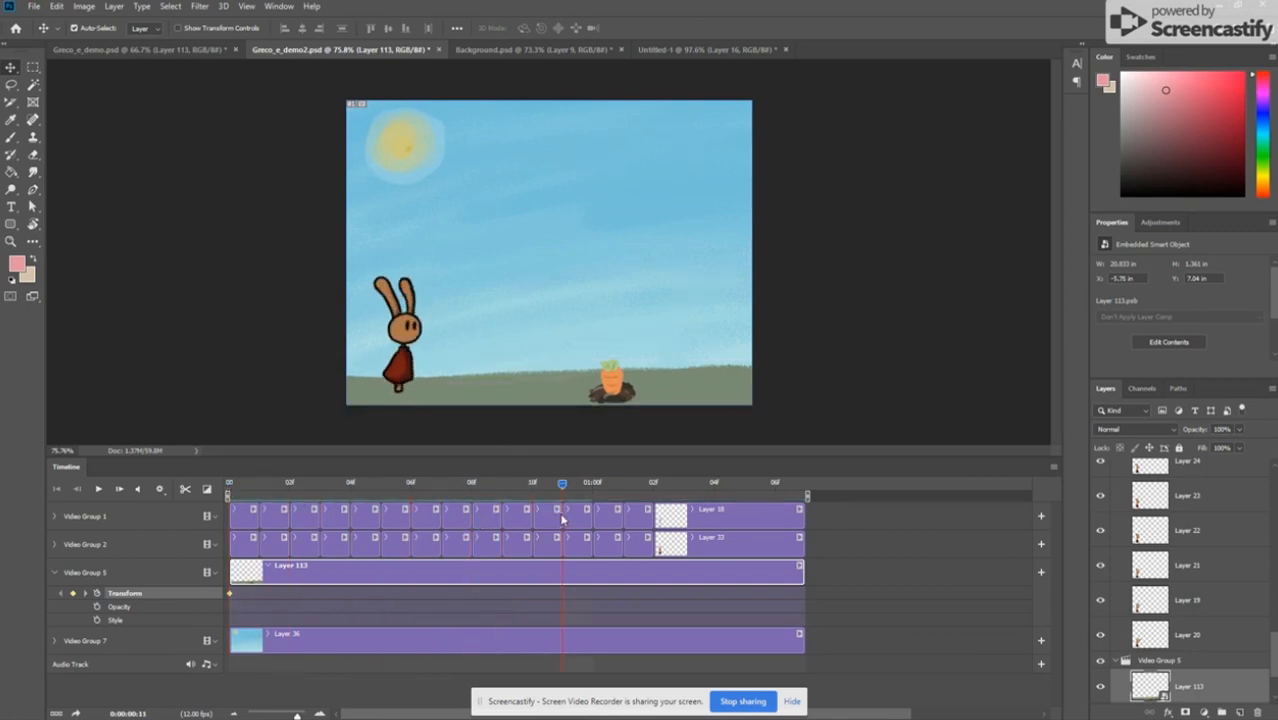
left_click_drag(553, 385, 440, 389)
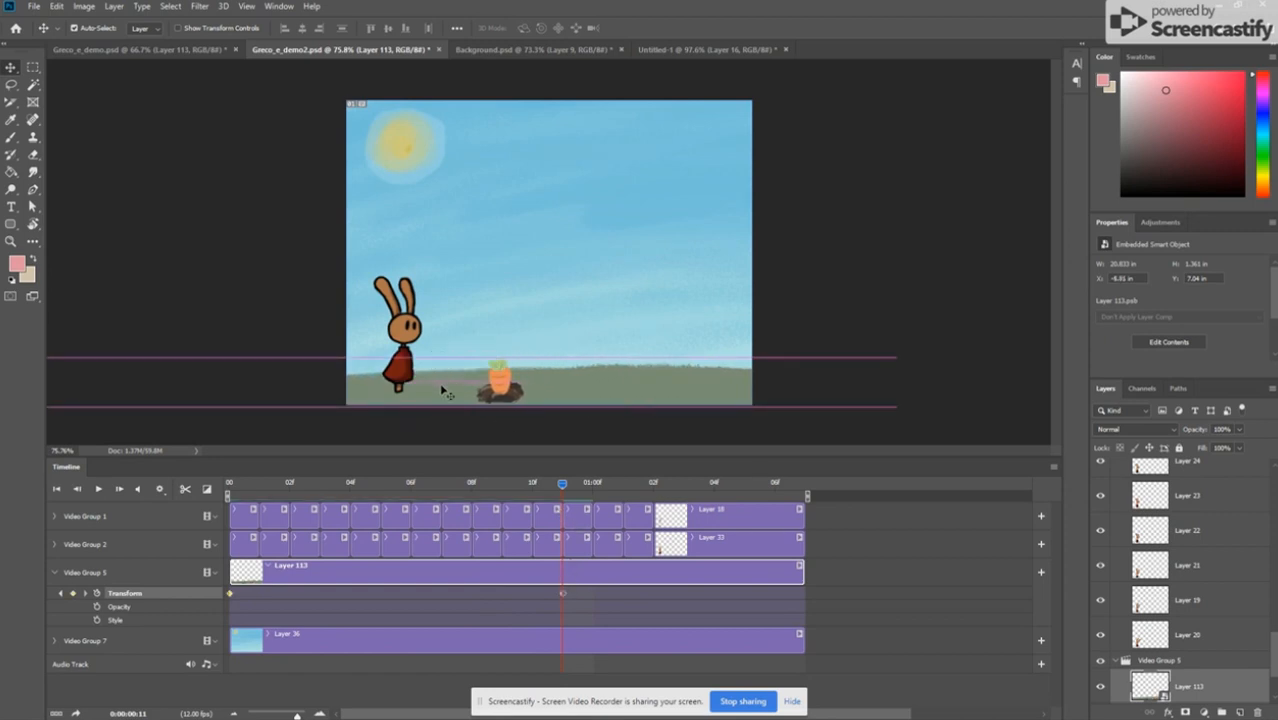
Step: Play back the animation to check the ground's movement, stop it, and collapse the properties of Video Group 5
key("space")
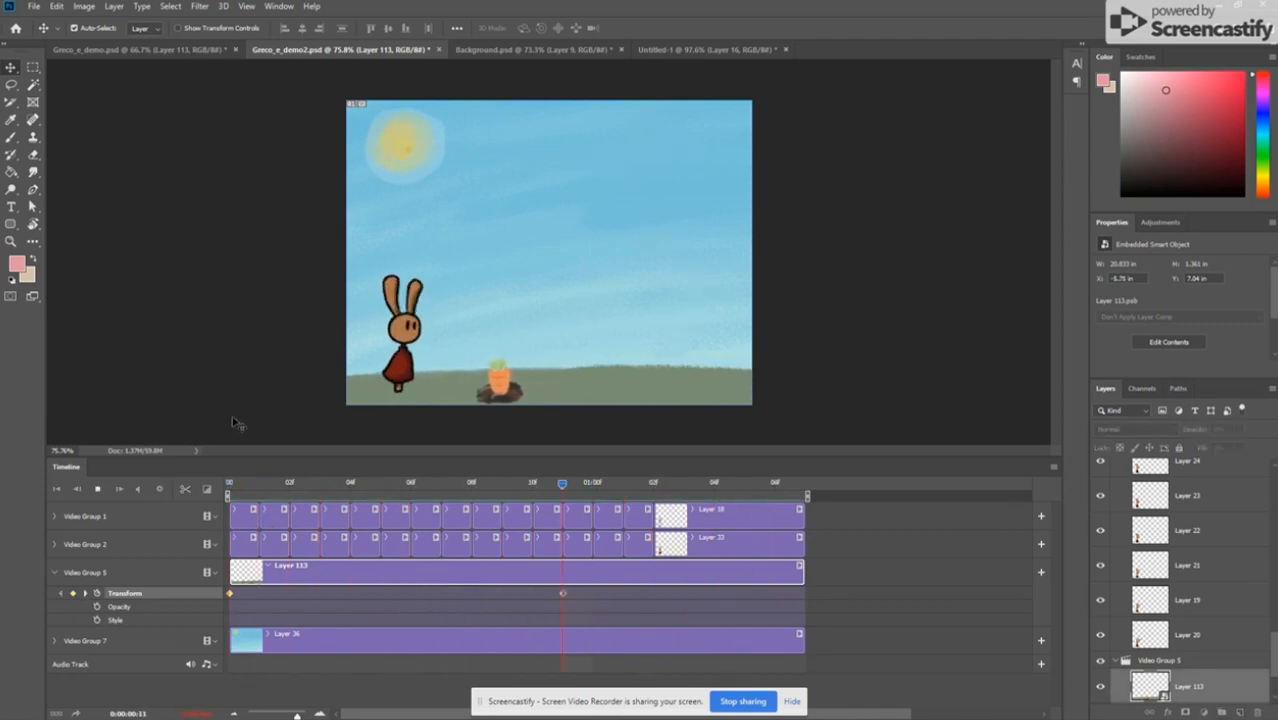
key("space")
left_click(54, 572)
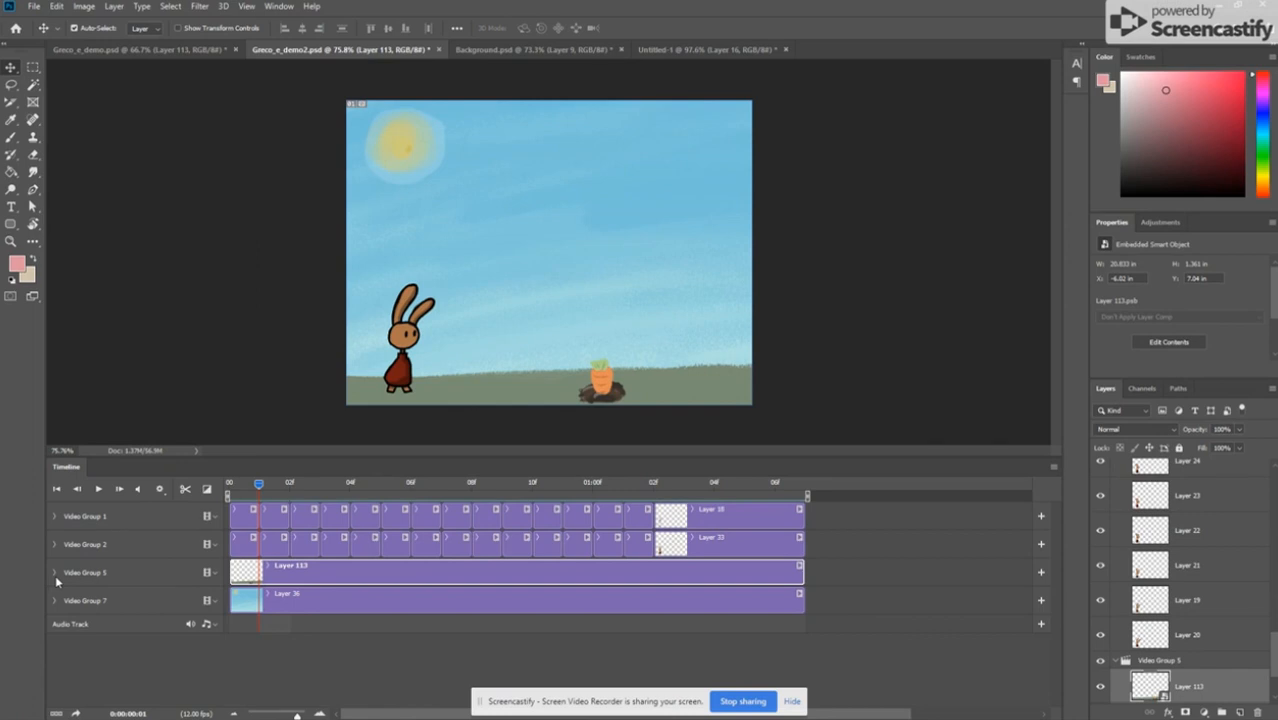
Step: Enable onion skins for the timeline and play the animation from the first frame, stopping after a loop
left_click(1054, 468)
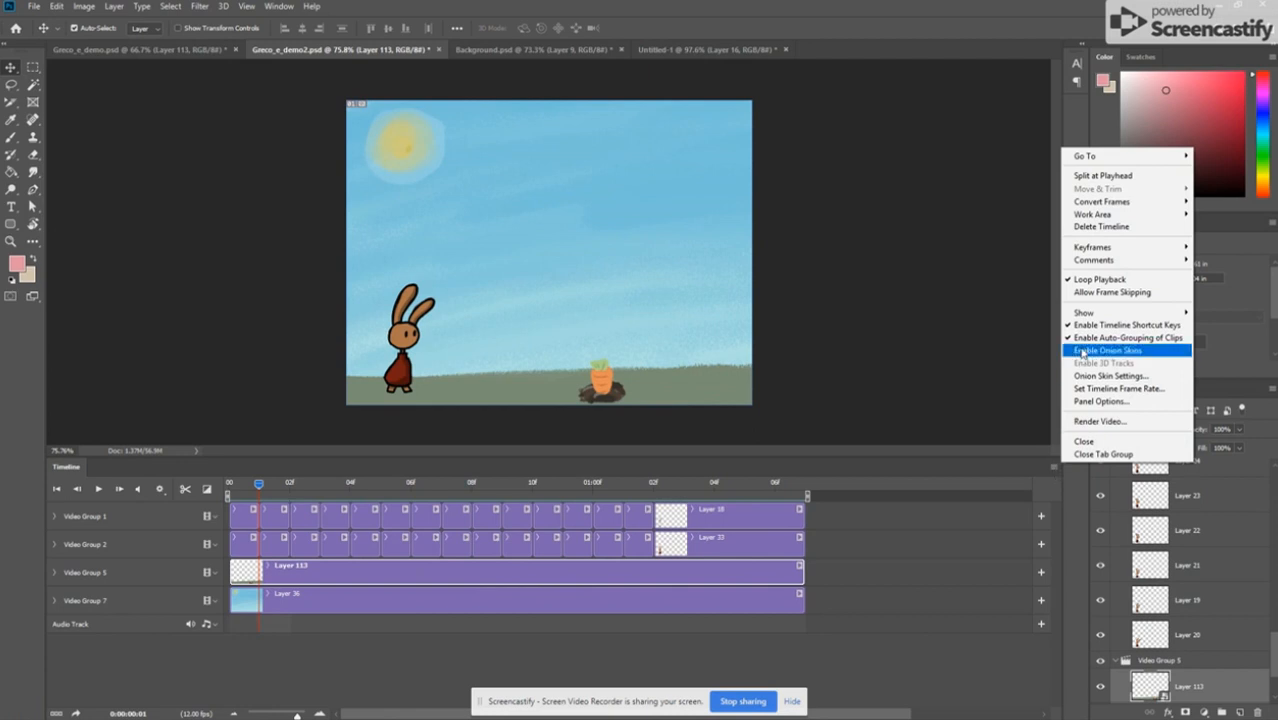
left_click(1083, 351)
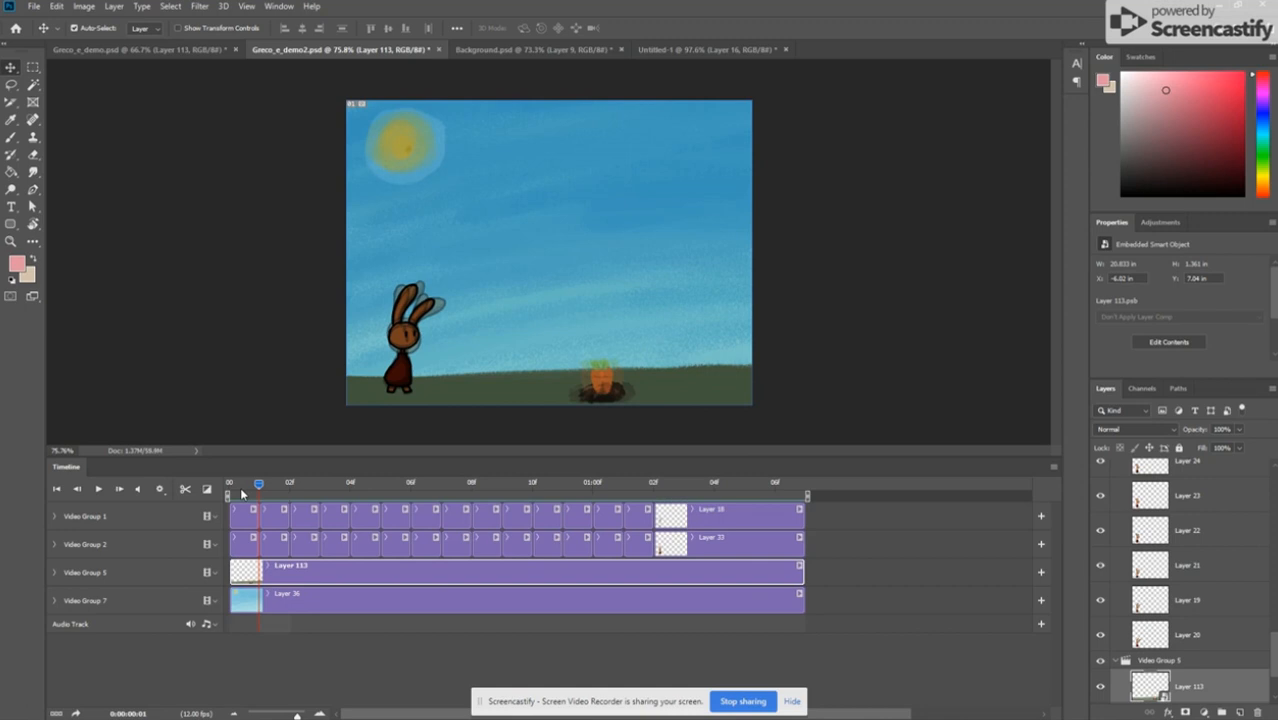
left_click_drag(259, 489, 229, 485)
key("space")
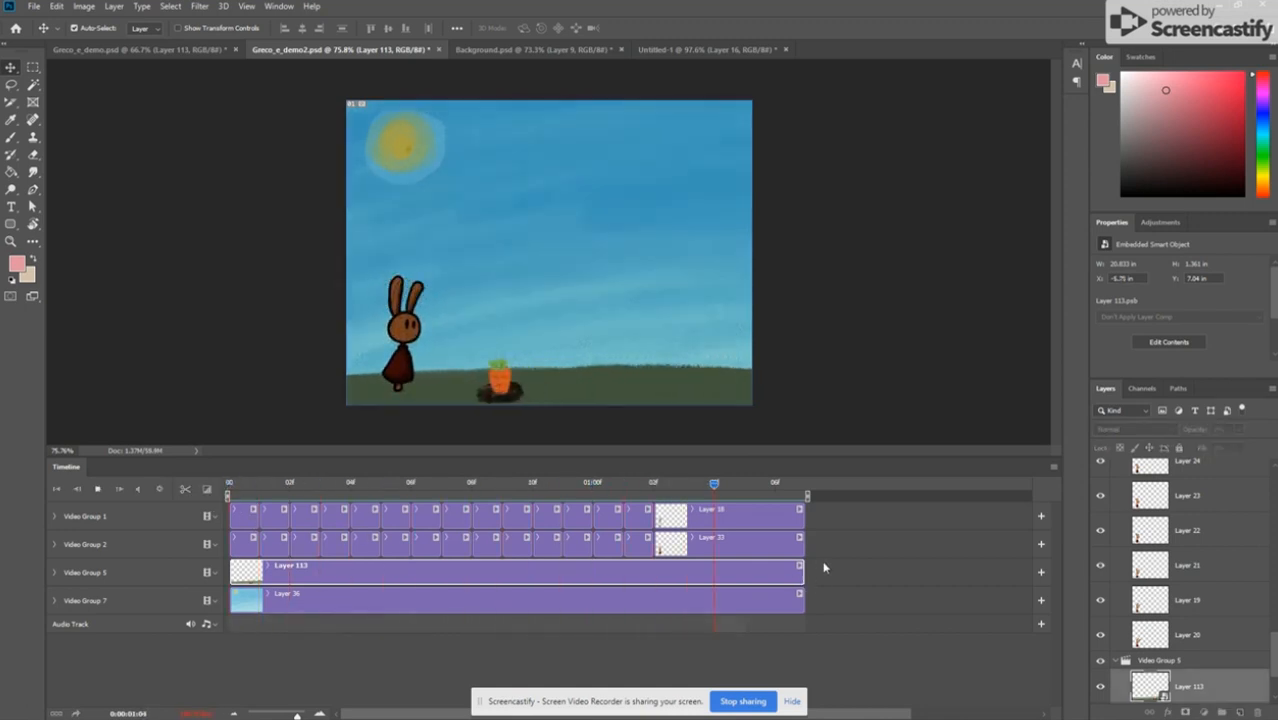
key("space")
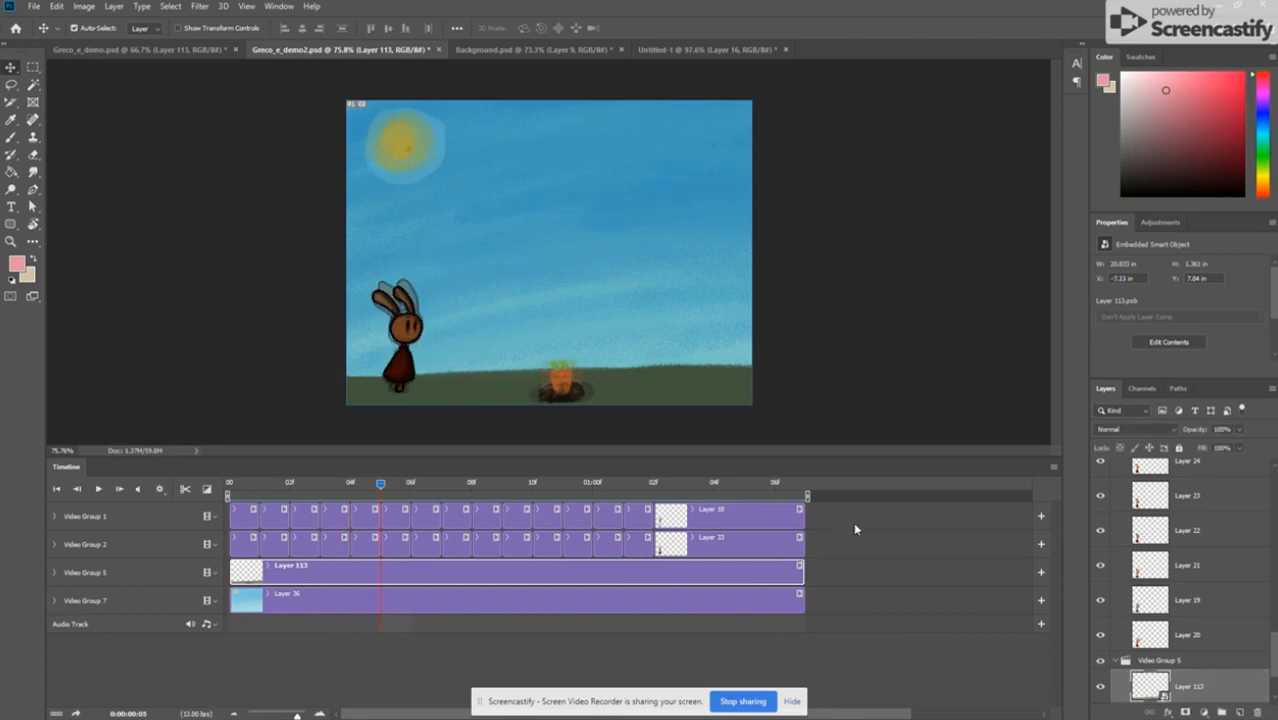
Step: Disable onion skins for the timeline and play the finished animation again
left_click(1053, 467)
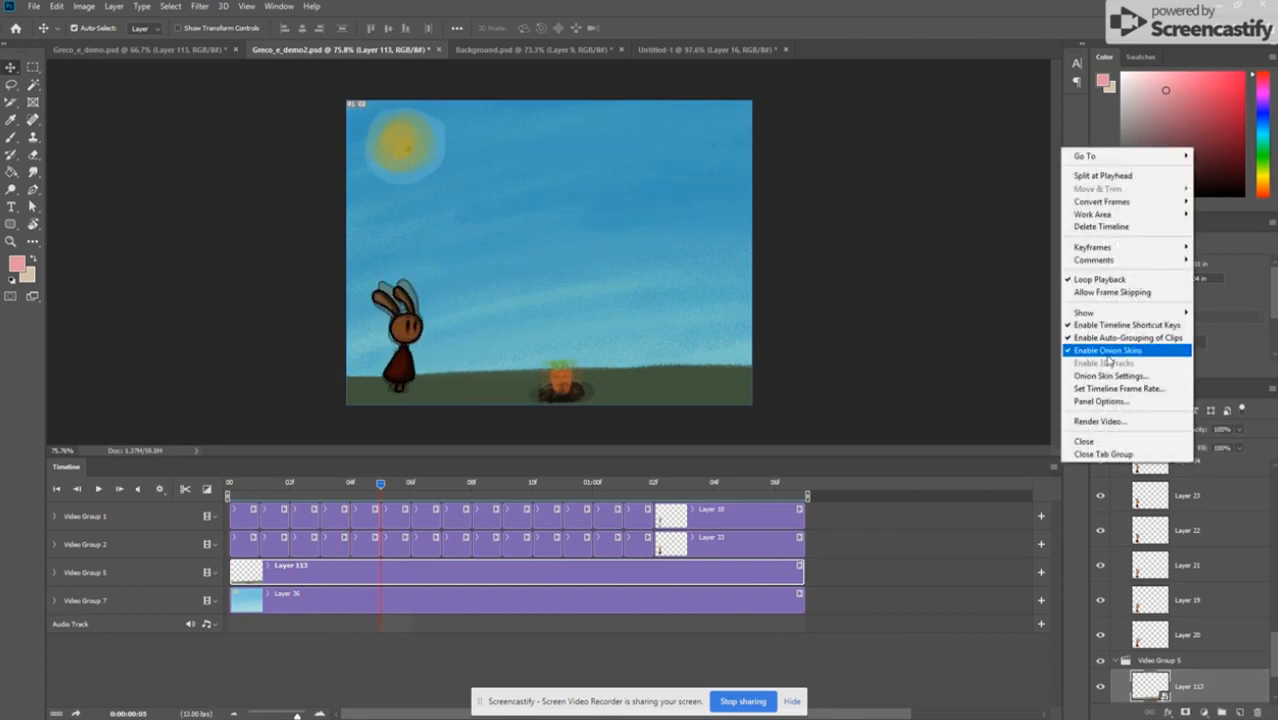
left_click(1107, 348)
key("space")
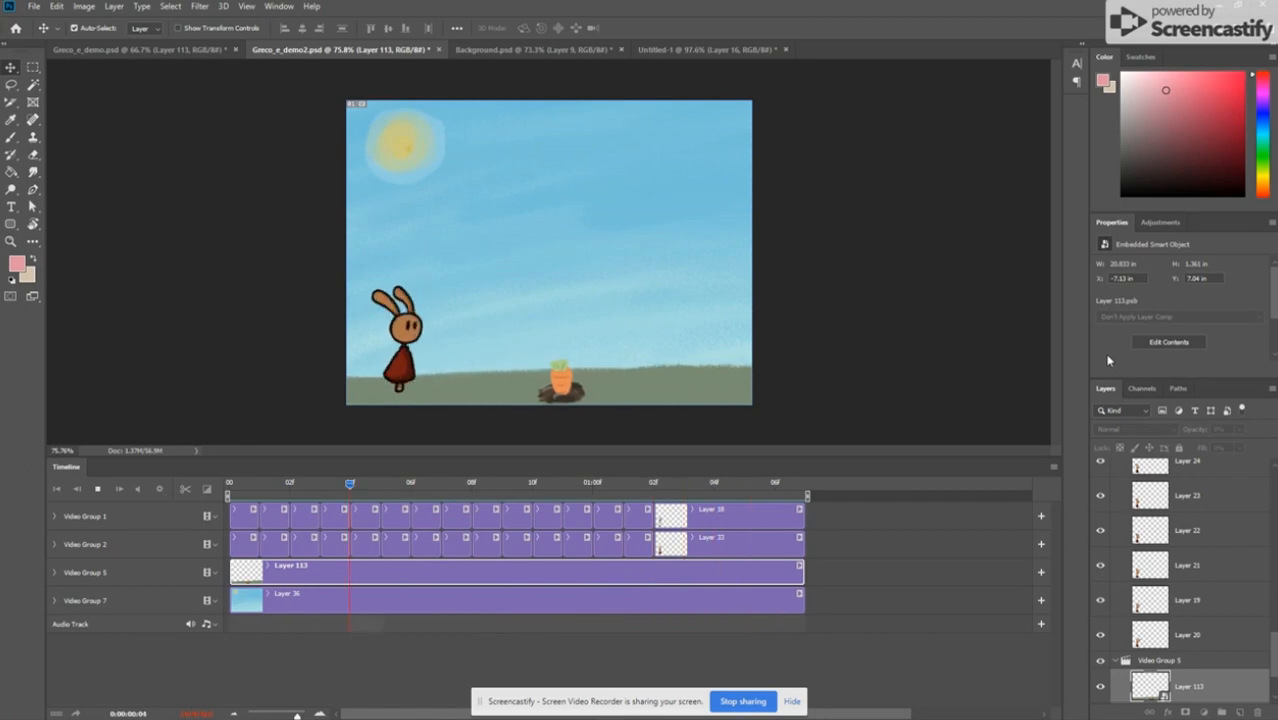
mouse_move(856, 707)
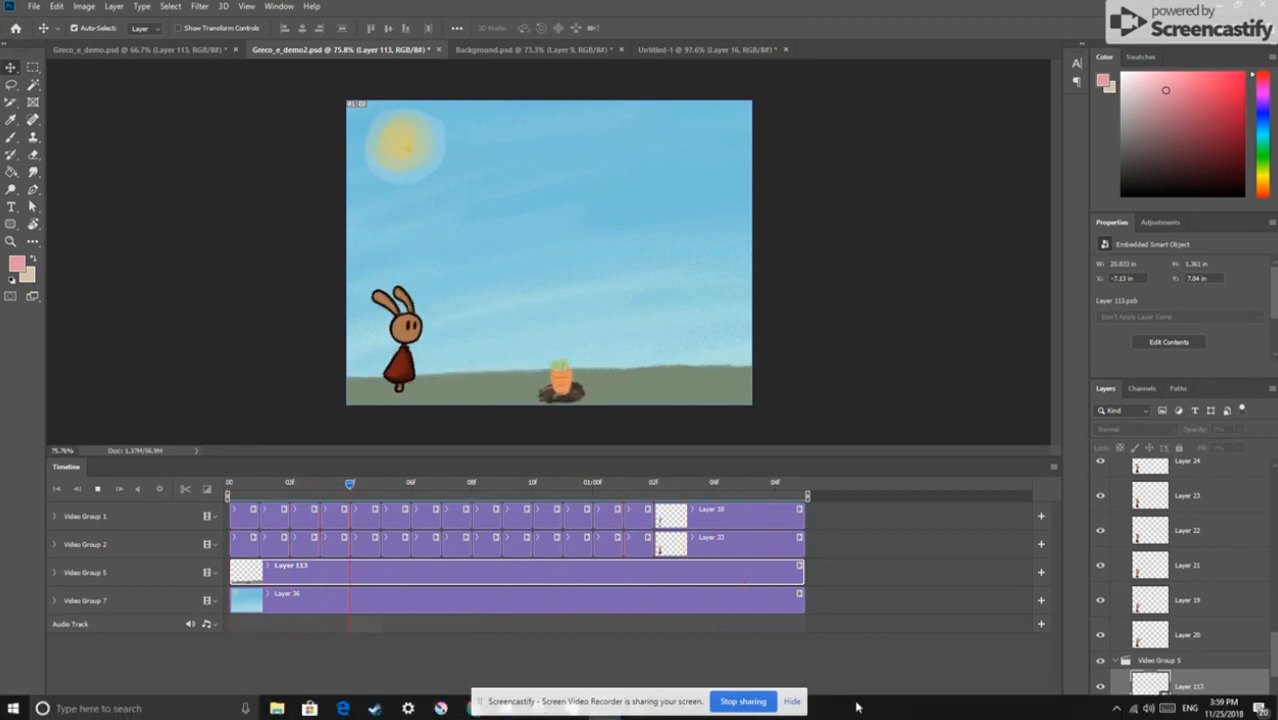